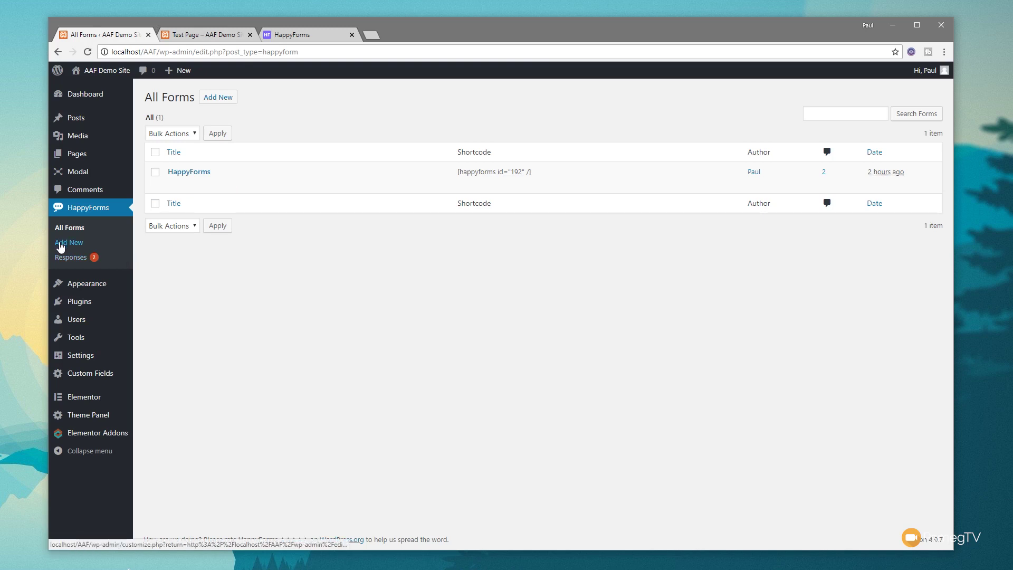
- Create a new form and look through the list of available form parts from Short Text to Placeholder
{"action": "left_click", "coordinate": [217, 99]}
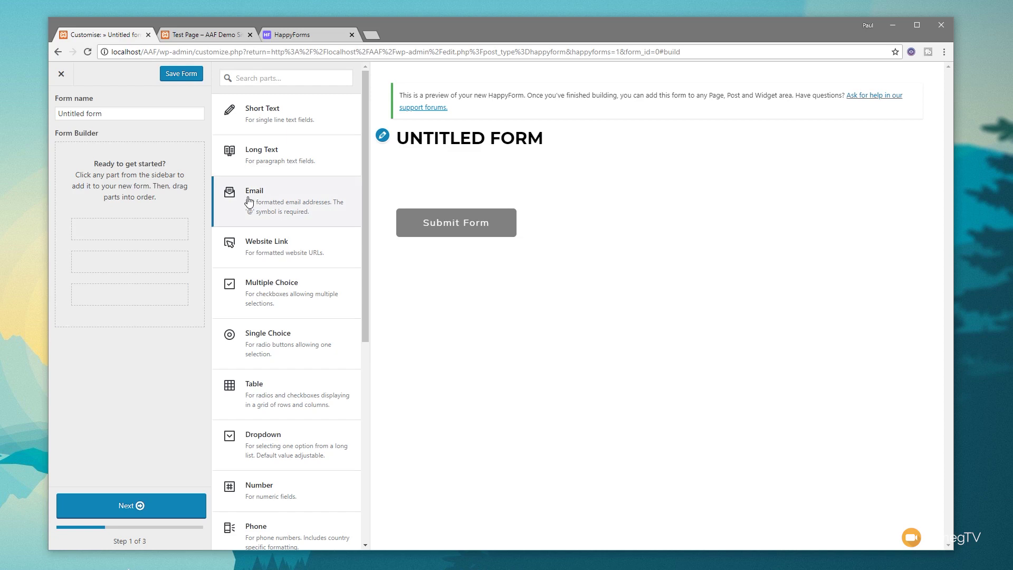
{"action": "scroll", "coordinate": [307, 365], "scroll_direction": "down", "scroll_amount": 1}
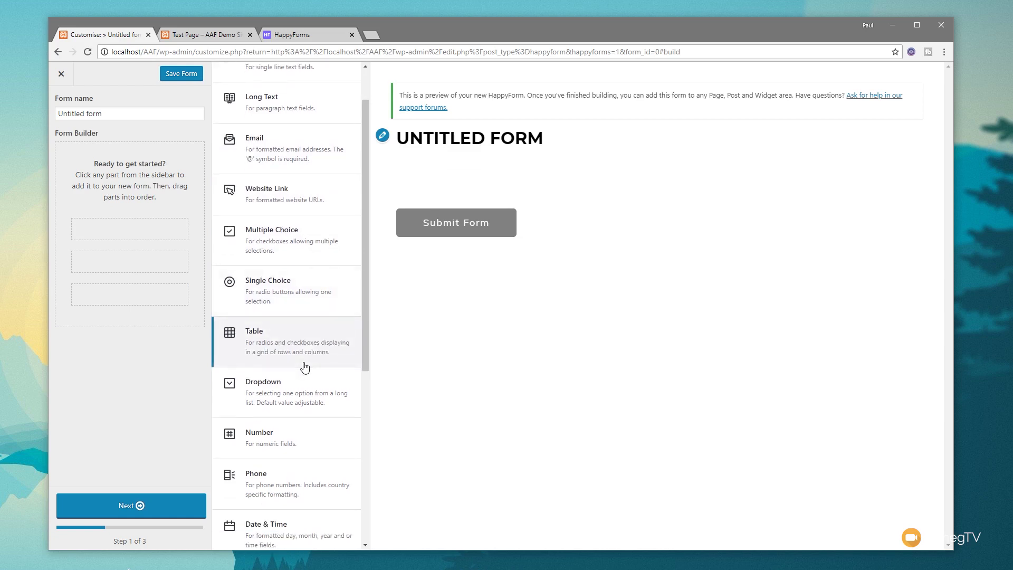
{"action": "scroll", "coordinate": [283, 262], "scroll_direction": "down", "scroll_amount": 1}
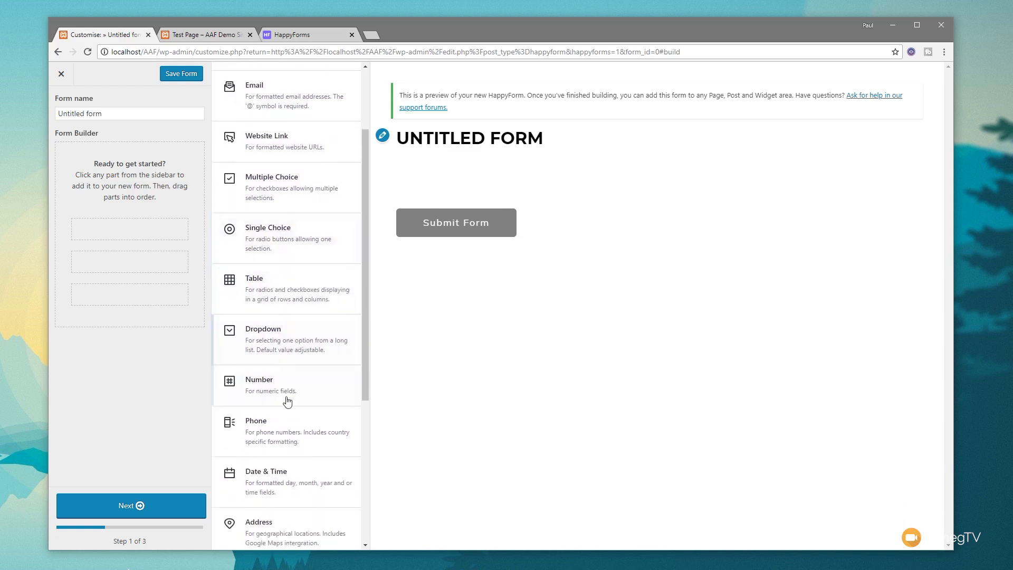
{"action": "scroll", "coordinate": [290, 409], "scroll_direction": "down", "scroll_amount": 4}
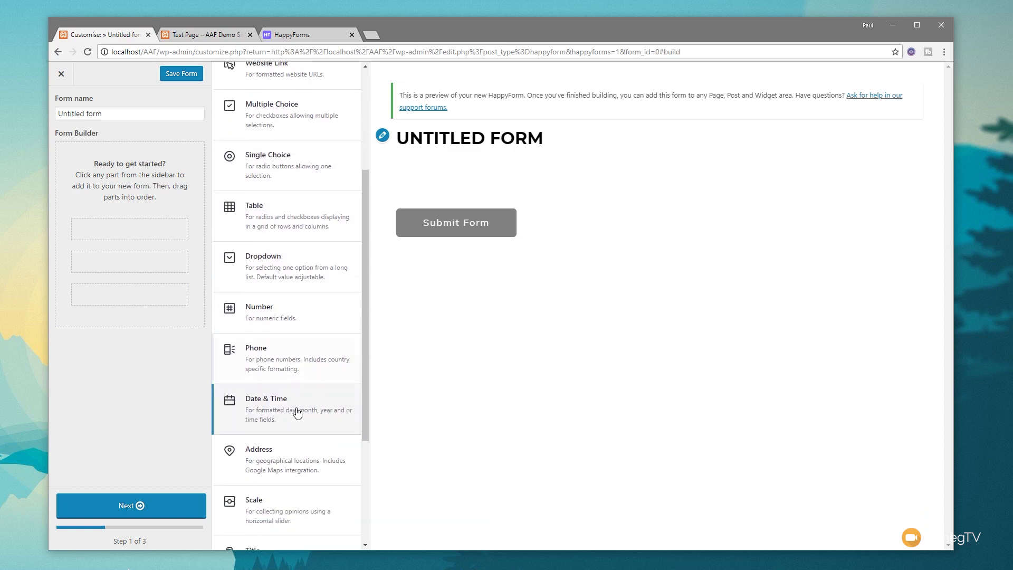
{"action": "scroll", "coordinate": [298, 412], "scroll_direction": "down", "scroll_amount": 1}
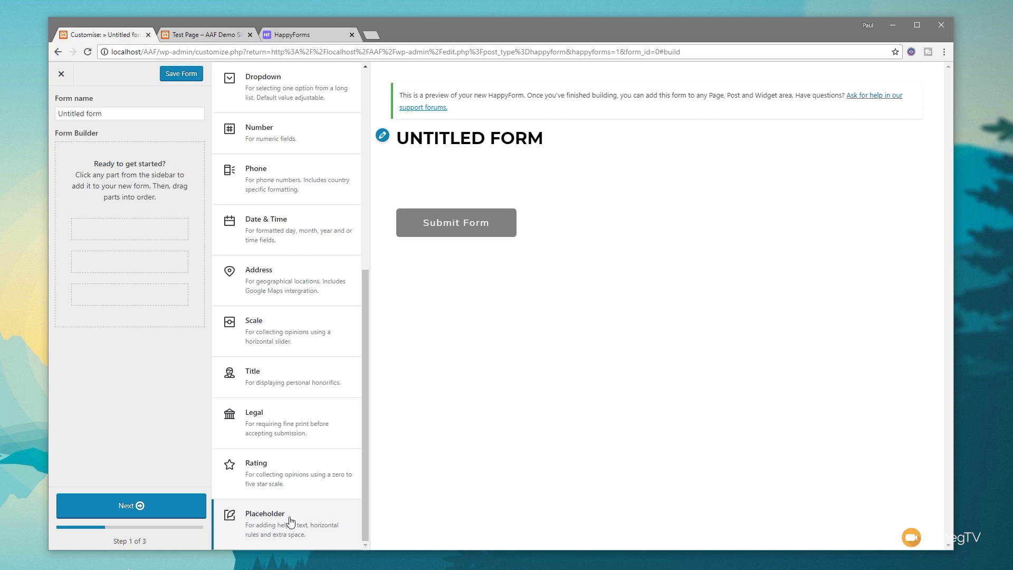
{"action": "scroll", "coordinate": [237, 309], "scroll_direction": "up", "scroll_amount": 7}
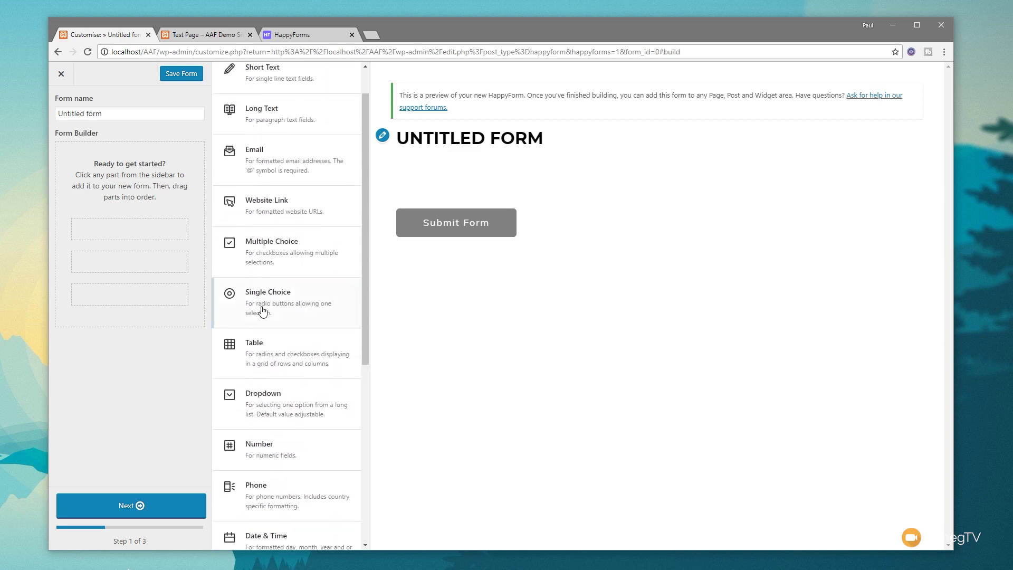
- Name the form "Feedback Form"
{"action": "left_click_drag", "start_coordinate": [121, 113], "coordinate": [58, 115]}
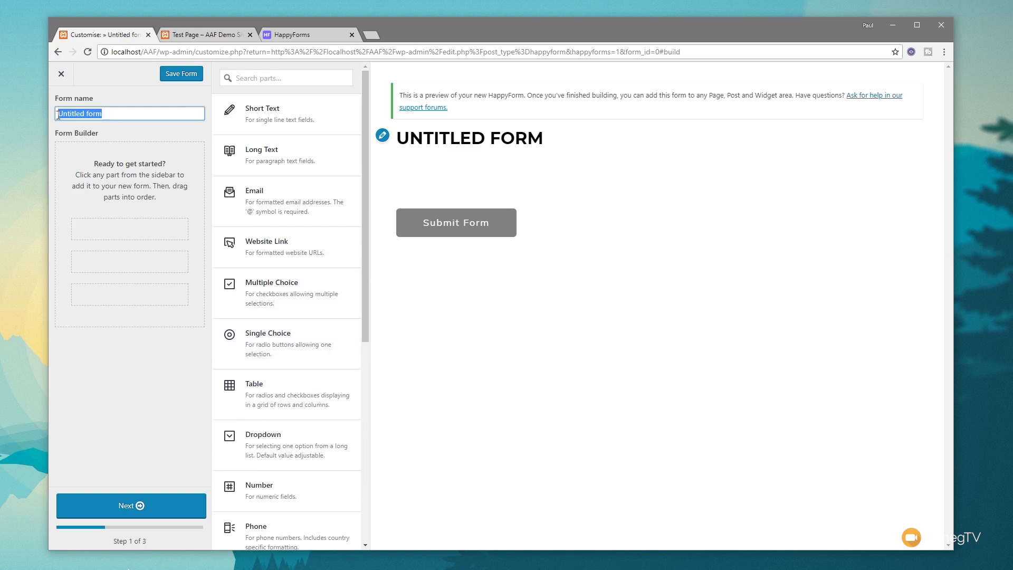
{"action": "type", "text": "Feedback F"}
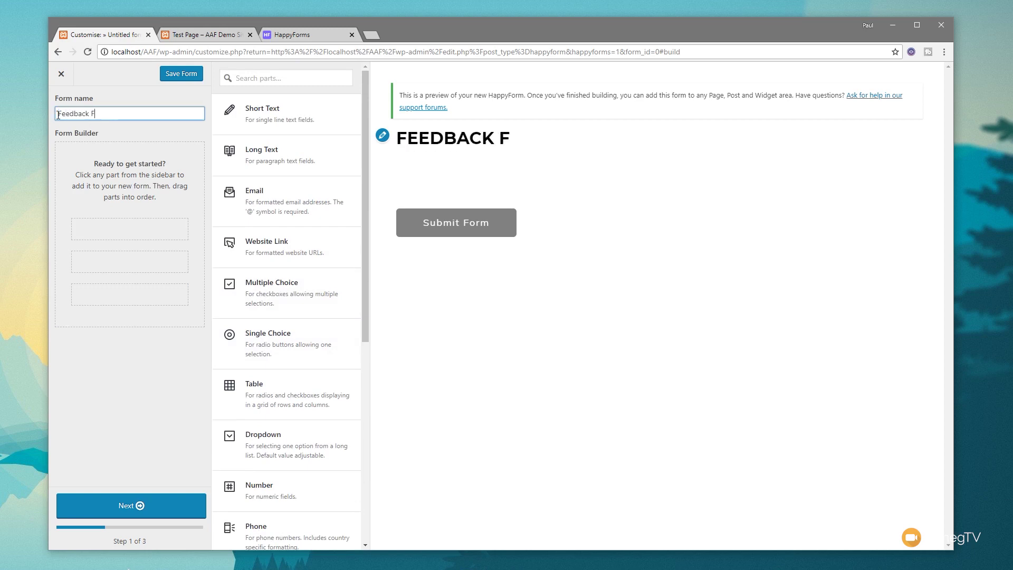
{"action": "type", "text": "orm"}
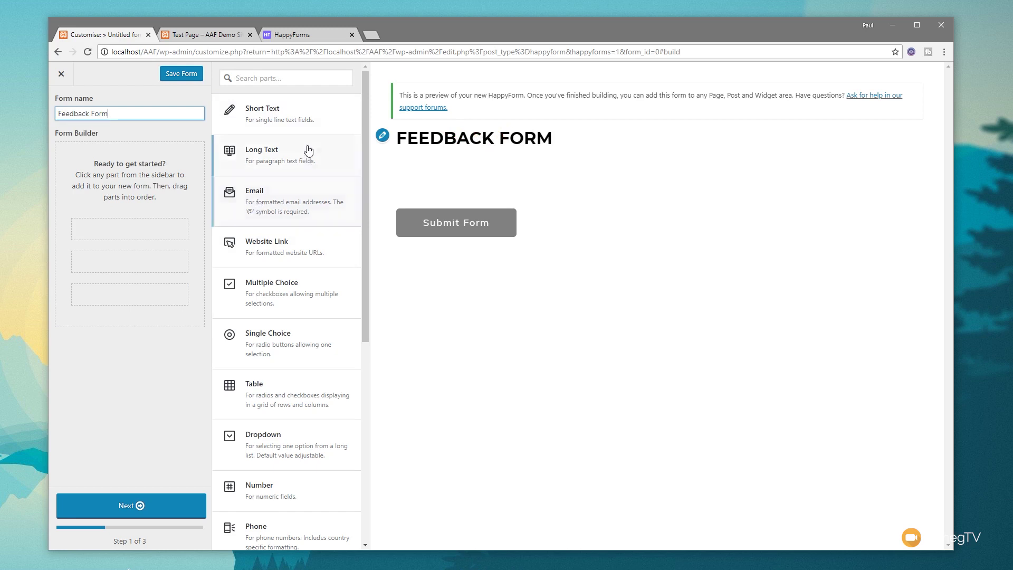
- Add a Short Text part to the form and title it "Name"
{"action": "left_click", "coordinate": [295, 120]}
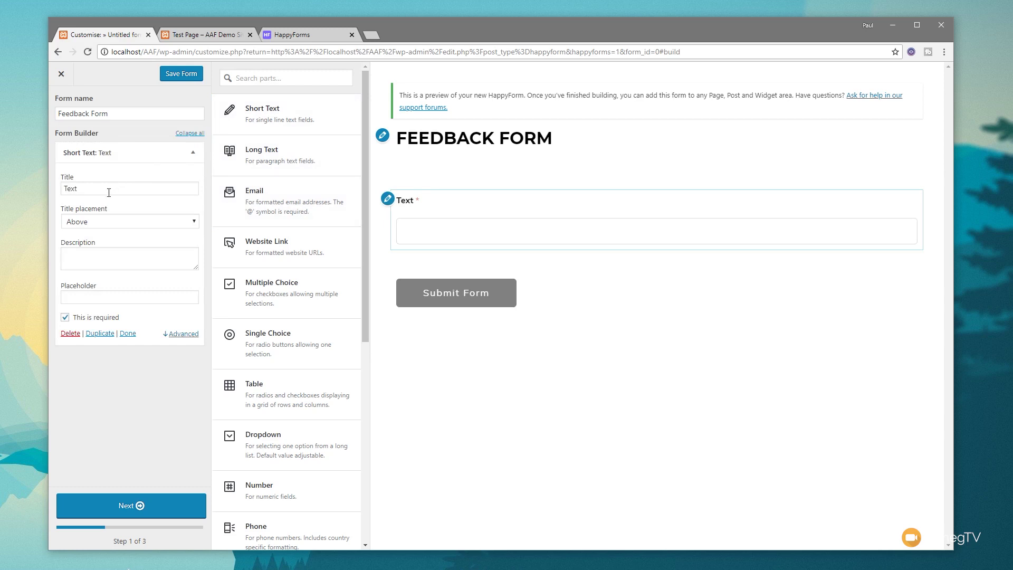
{"action": "left_click_drag", "start_coordinate": [109, 193], "coordinate": [60, 198]}
{"action": "type", "text": "Name"}
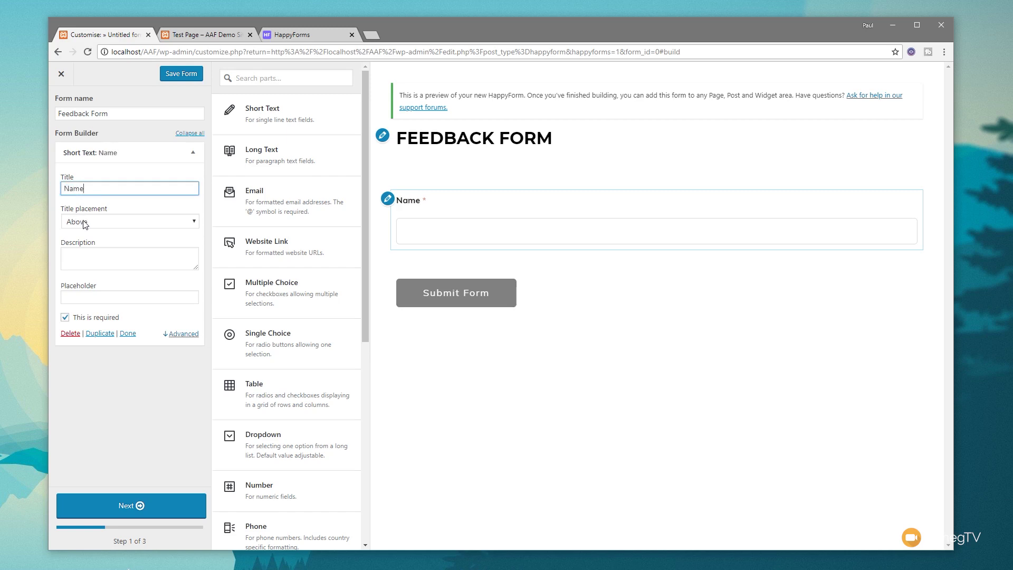
- Try the Name field's title placement as Left, Below, Inside input and Display as placeholder, and return it to Above
{"action": "left_click", "coordinate": [106, 223]}
{"action": "left_click", "coordinate": [90, 244]}
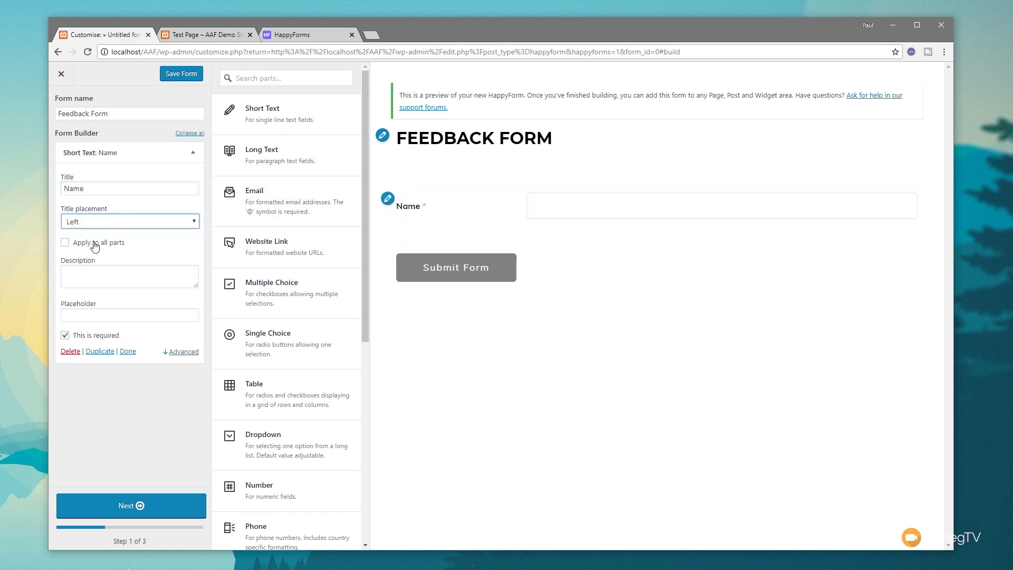
{"action": "left_click", "coordinate": [98, 221]}
{"action": "left_click", "coordinate": [94, 256]}
{"action": "left_click", "coordinate": [111, 222]}
{"action": "left_click", "coordinate": [94, 267]}
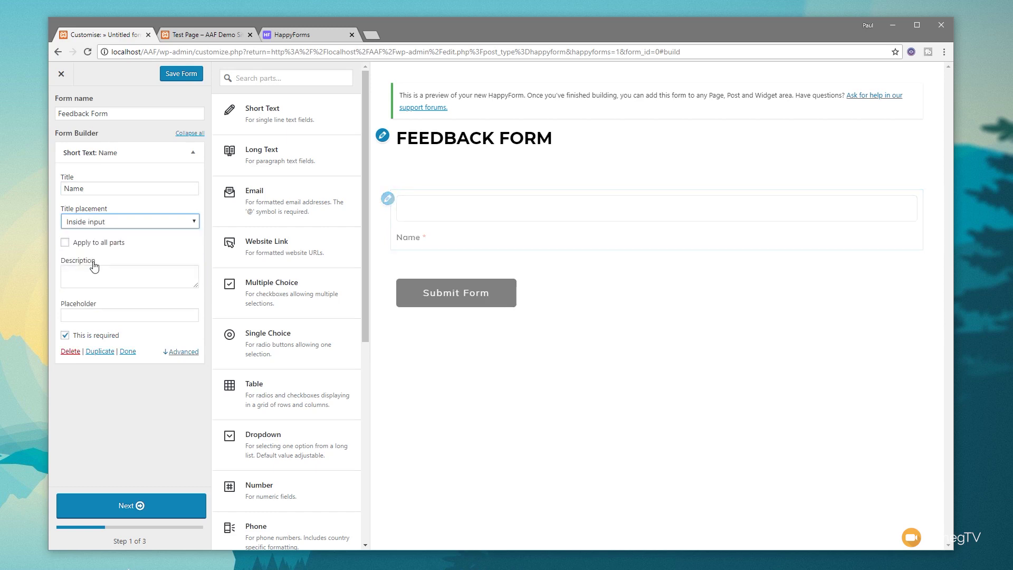
{"action": "left_click", "coordinate": [109, 222]}
{"action": "left_click", "coordinate": [95, 277]}
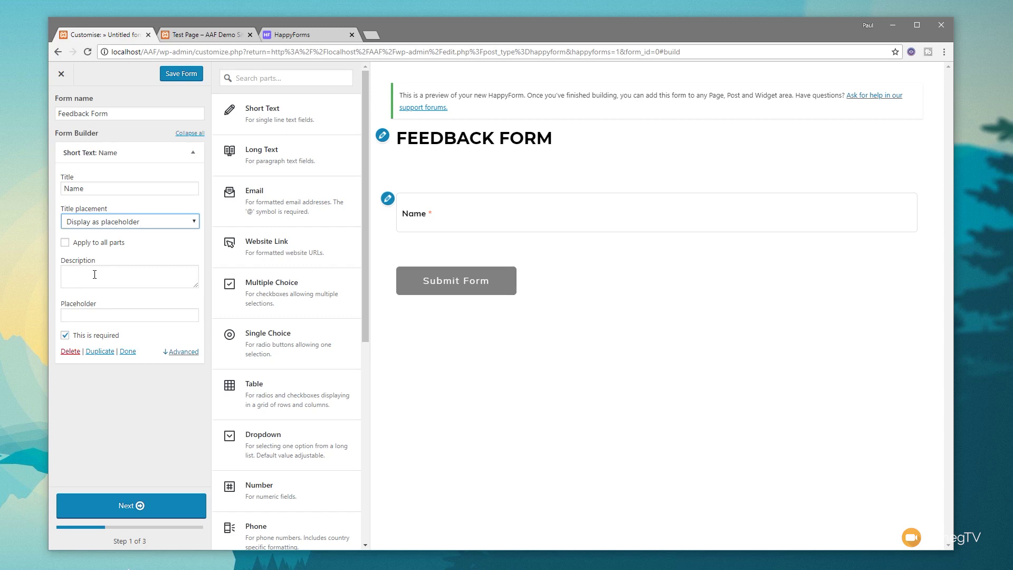
{"action": "left_click", "coordinate": [106, 223]}
{"action": "left_click", "coordinate": [90, 234]}
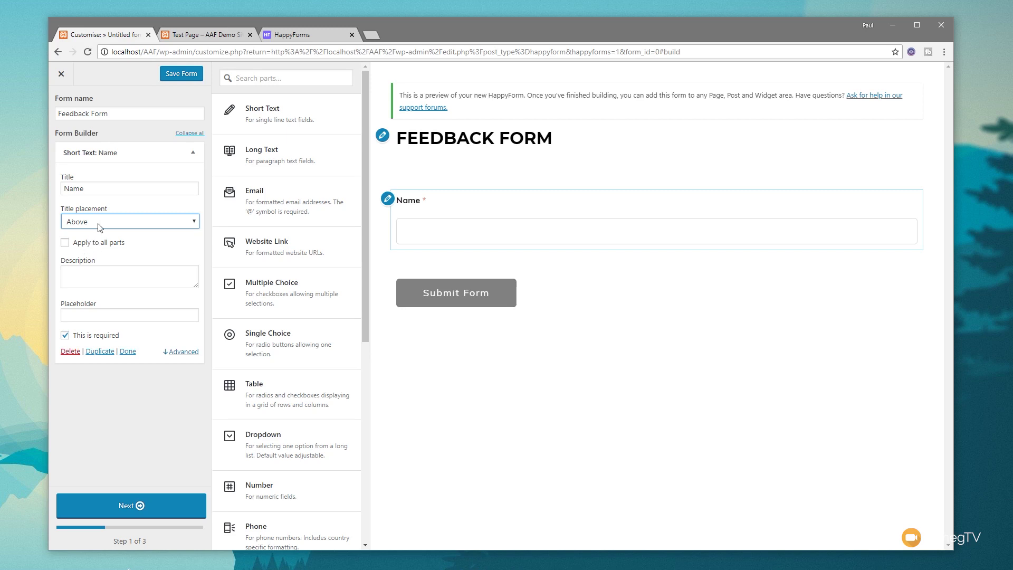
{"action": "left_click", "coordinate": [99, 224]}
{"action": "left_click", "coordinate": [98, 224]}
- Give the Name field the description "This is a description" and show it in a tooltip
{"action": "left_click", "coordinate": [87, 274]}
{"action": "type", "text": "This"}
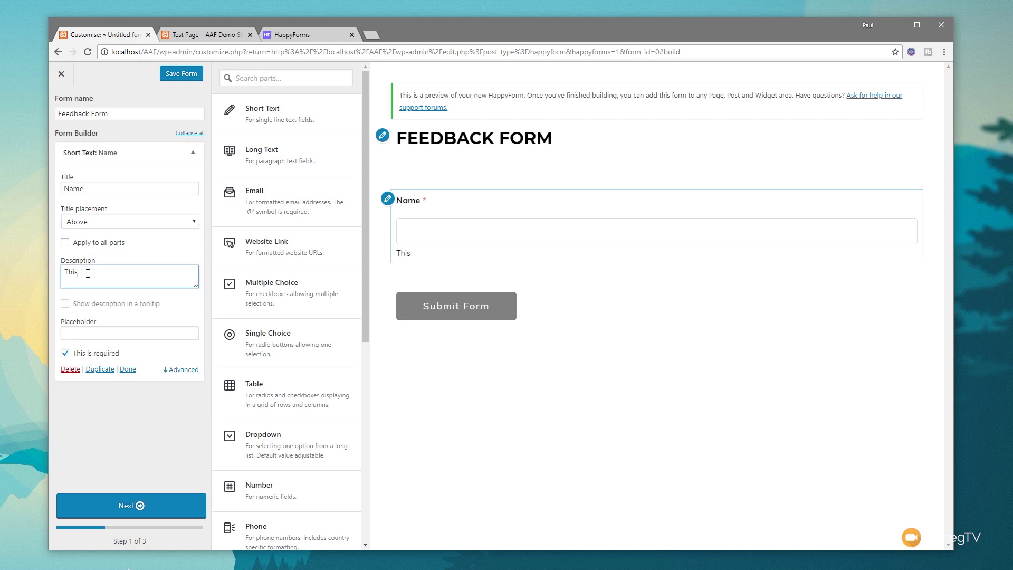
{"action": "type", "text": " is a description"}
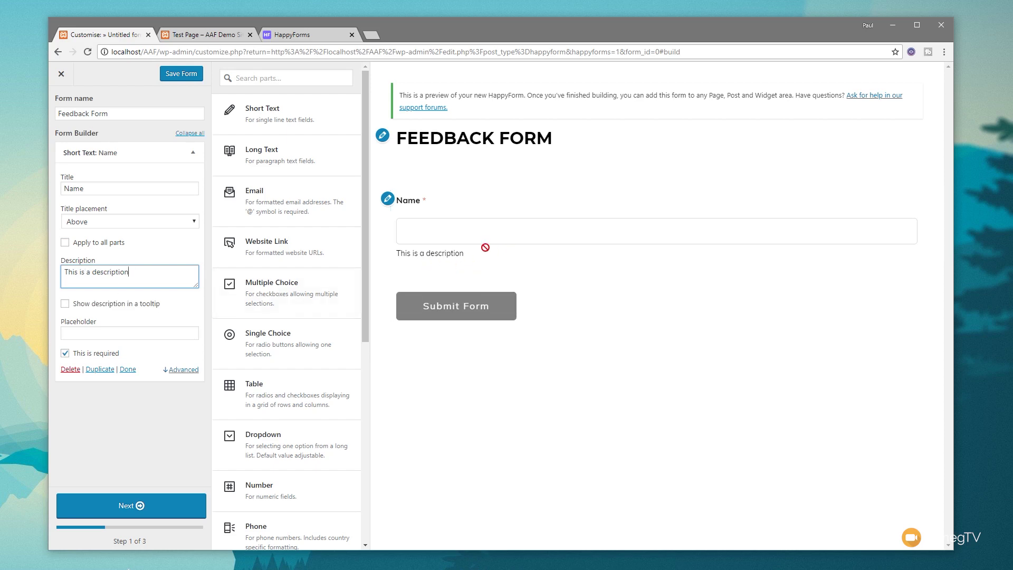
{"action": "left_click", "coordinate": [91, 306]}
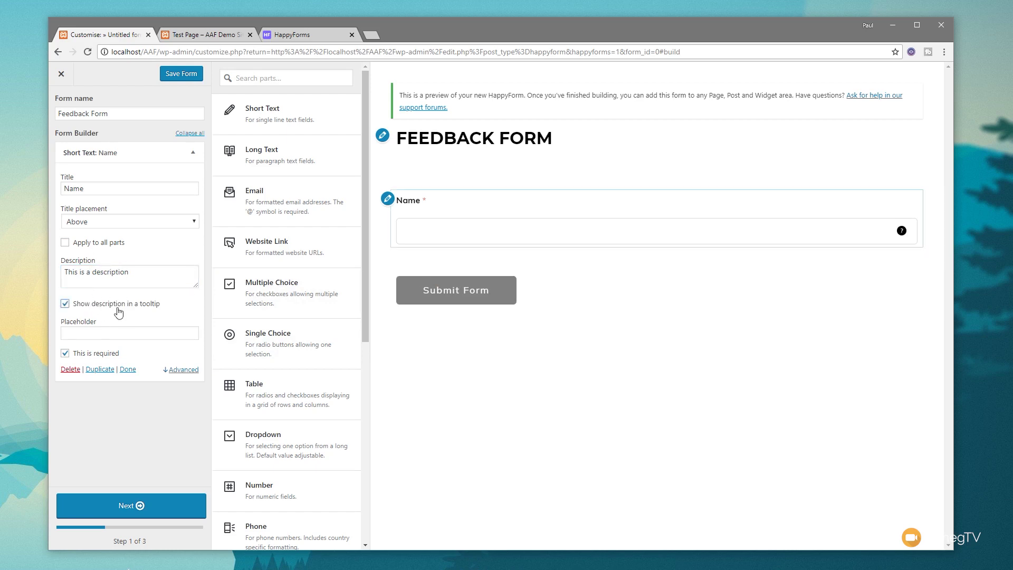
{"action": "mouse_move", "coordinate": [901, 236]}
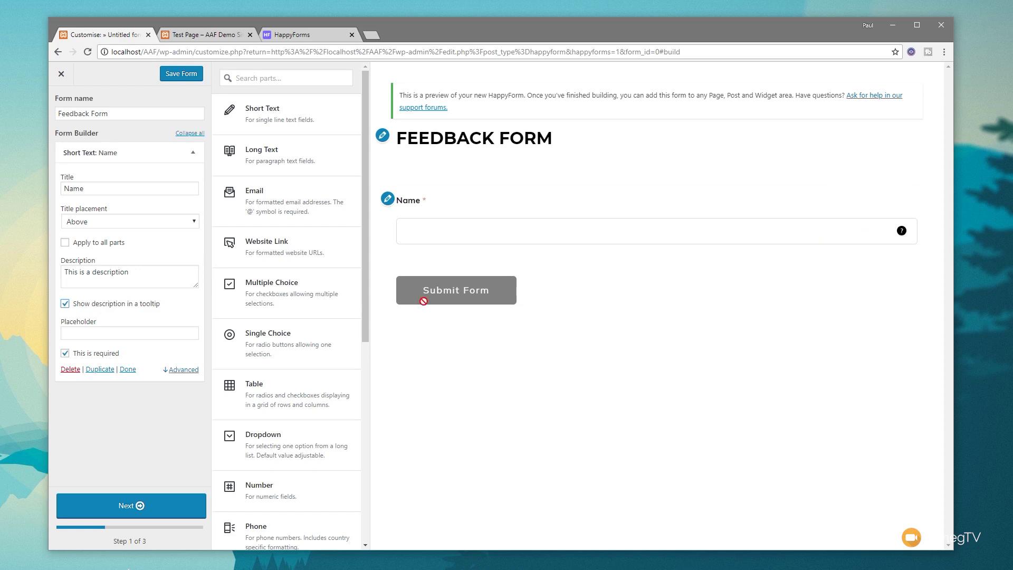
- Set the Name field's placeholder to "Your first name" and its title placement to Inside input
{"action": "left_click", "coordinate": [120, 333]}
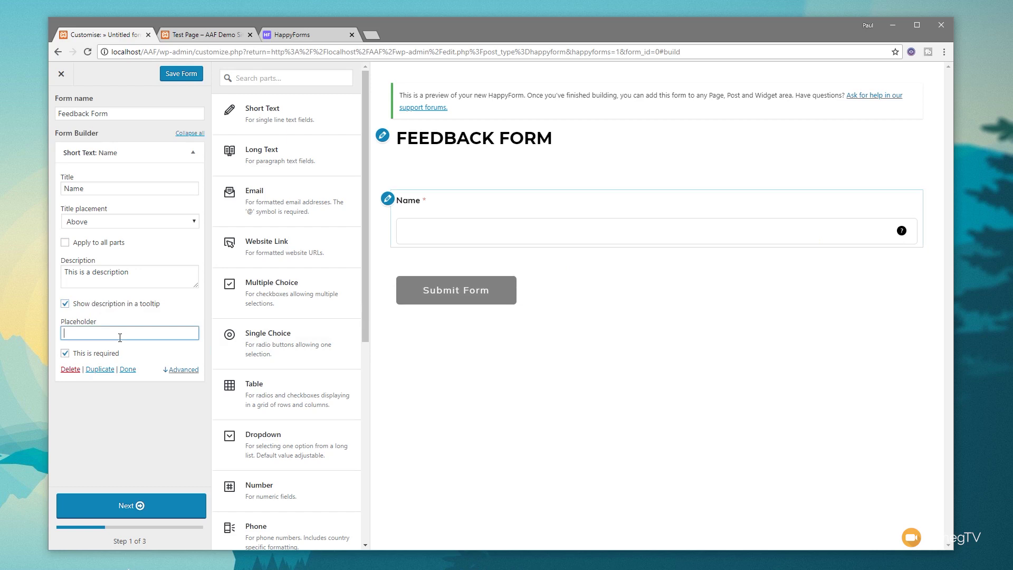
{"action": "type", "text": "Your irst namef"}
{"action": "left_click", "coordinate": [116, 221]}
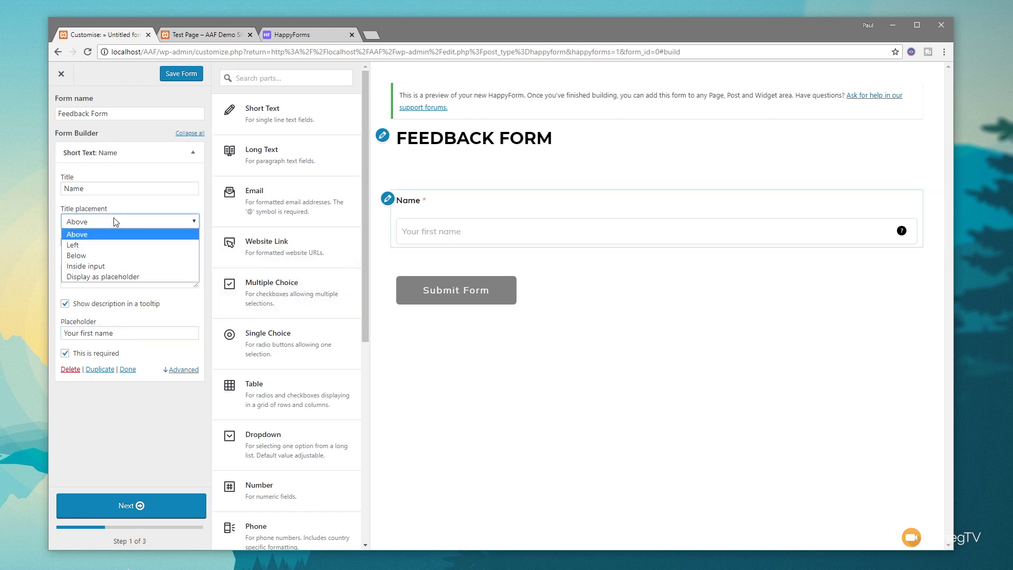
{"action": "left_click", "coordinate": [109, 267]}
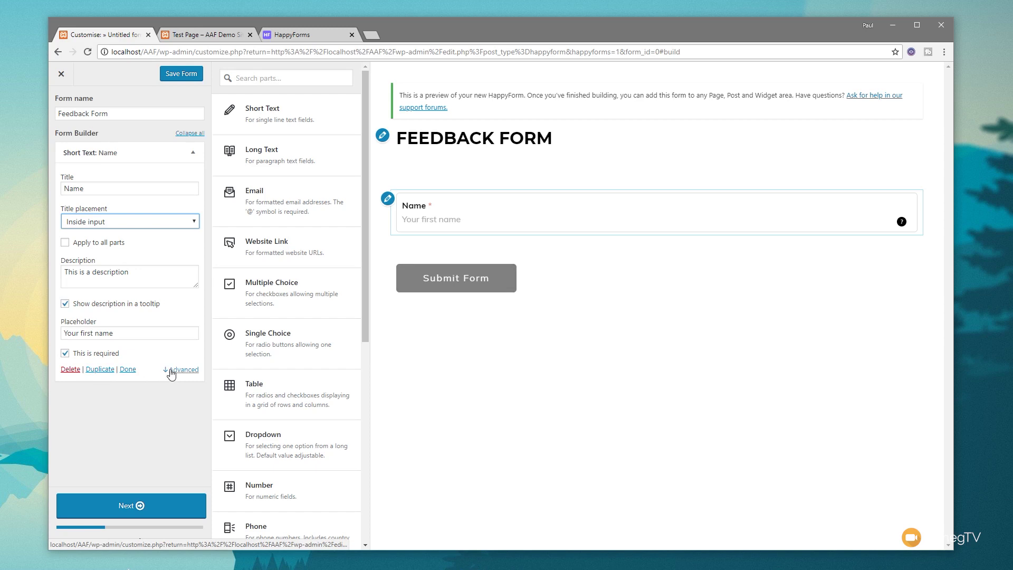
- Reveal the Name field's advanced settings and try its width at Half and at One third
{"action": "left_click", "coordinate": [175, 370]}
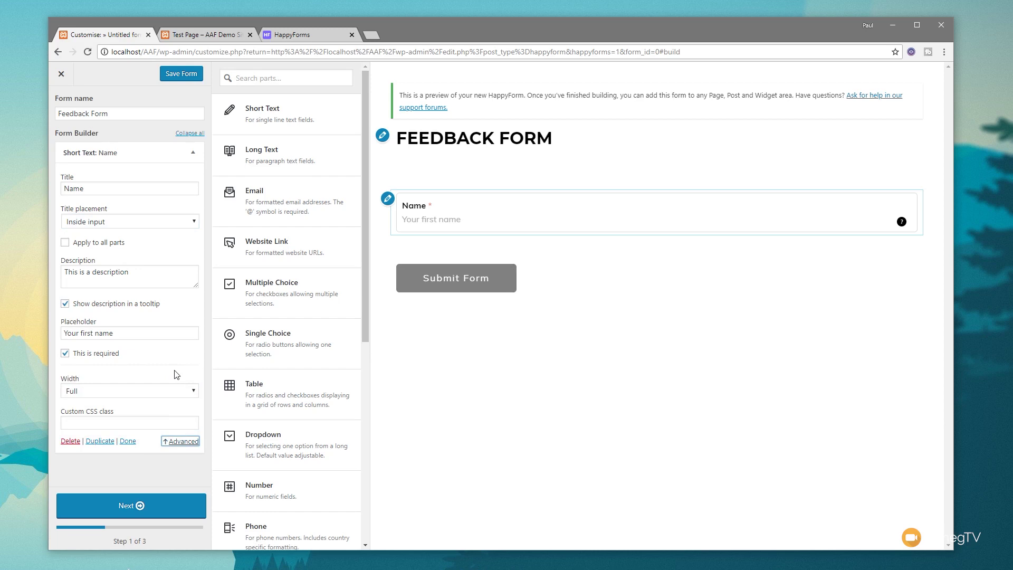
{"action": "left_click", "coordinate": [113, 391]}
{"action": "left_click", "coordinate": [95, 411]}
{"action": "left_click", "coordinate": [107, 395]}
{"action": "left_click", "coordinate": [102, 421]}
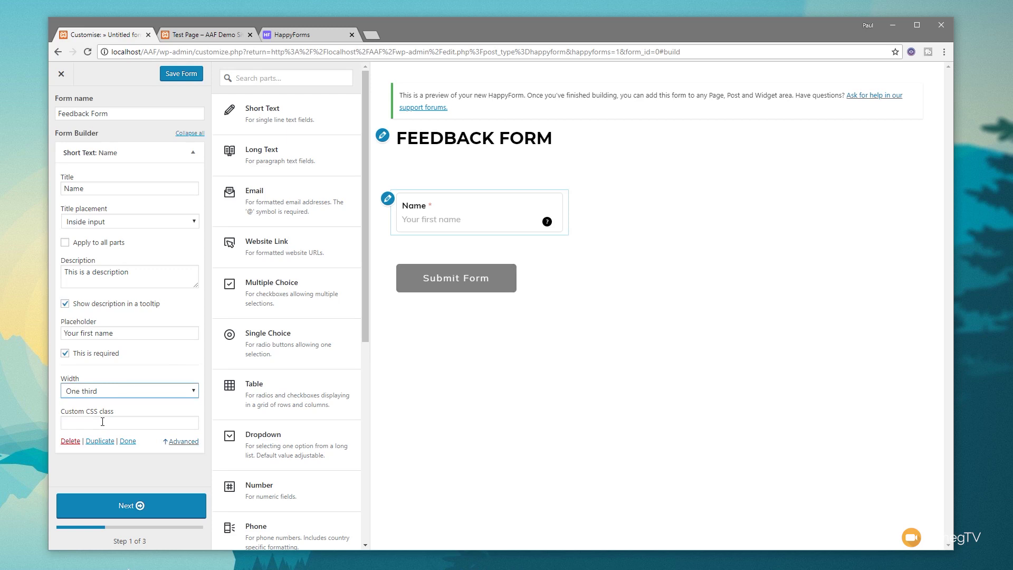
{"action": "left_click", "coordinate": [102, 422]}
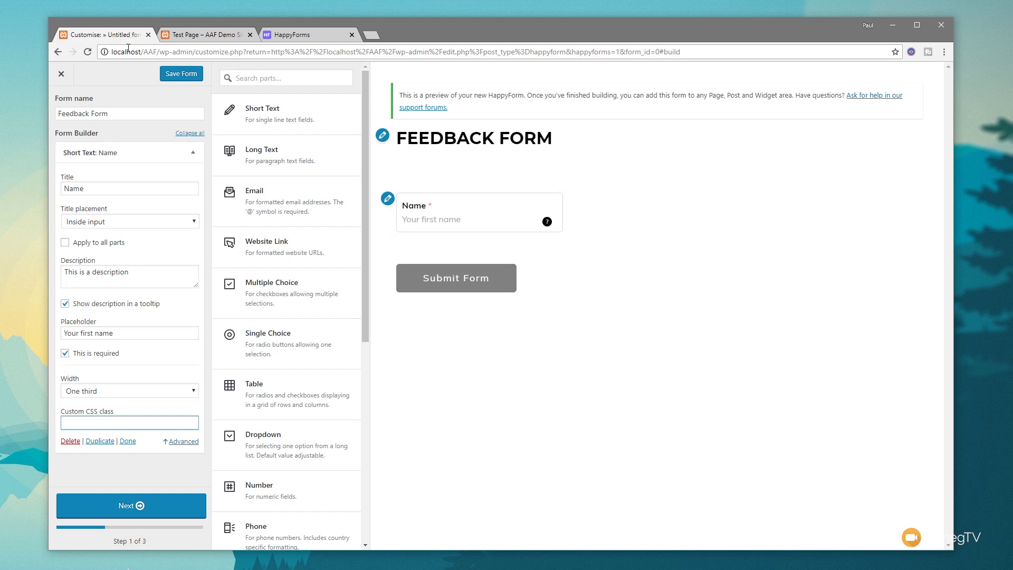
- Retitle the Name field "First Name", set its width to Half and collapse its settings
{"action": "left_click", "coordinate": [65, 189]}
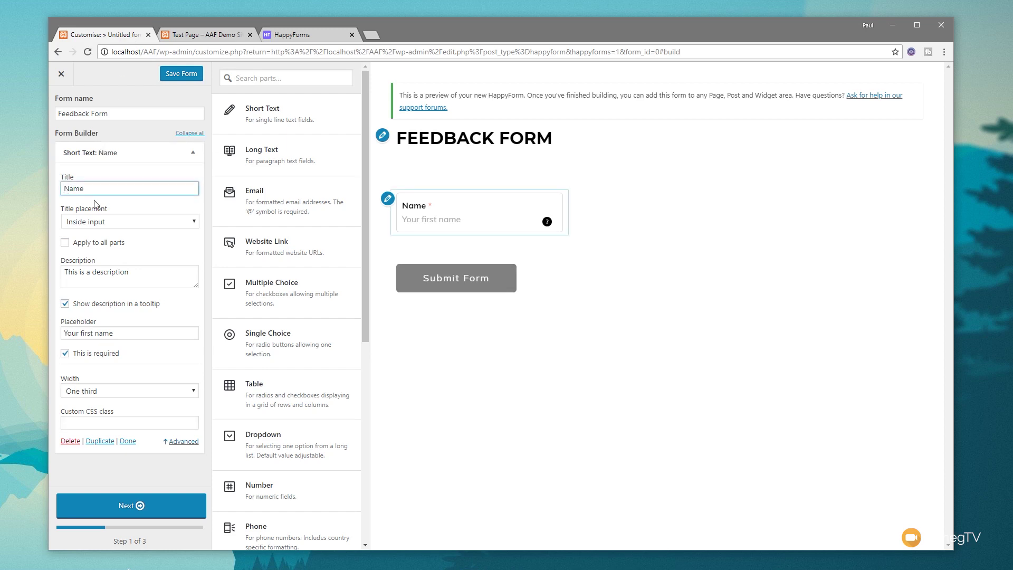
{"action": "type", "text": "First"}
{"action": "left_click", "coordinate": [161, 393]}
{"action": "left_click", "coordinate": [153, 414]}
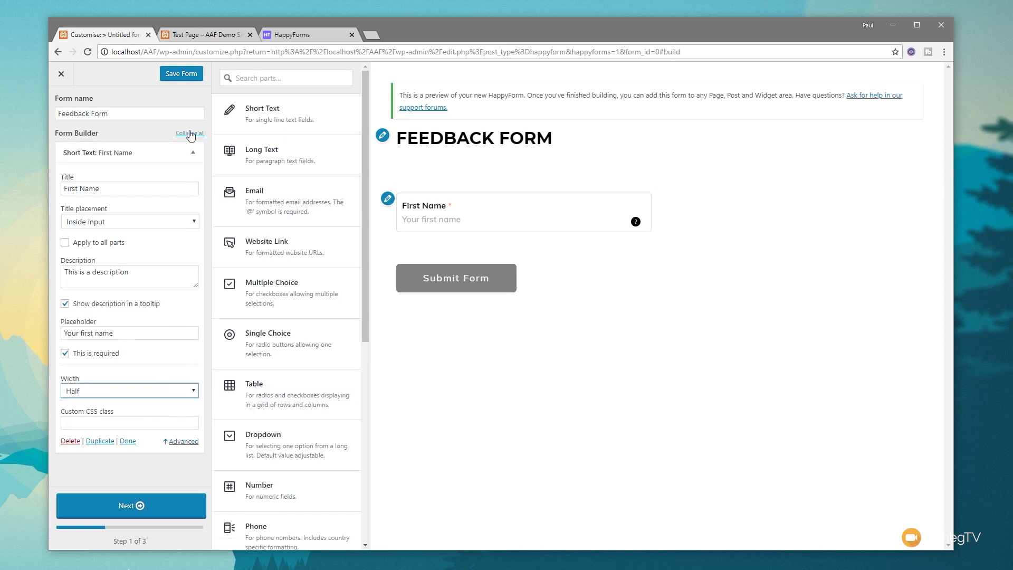
{"action": "left_click", "coordinate": [193, 152]}
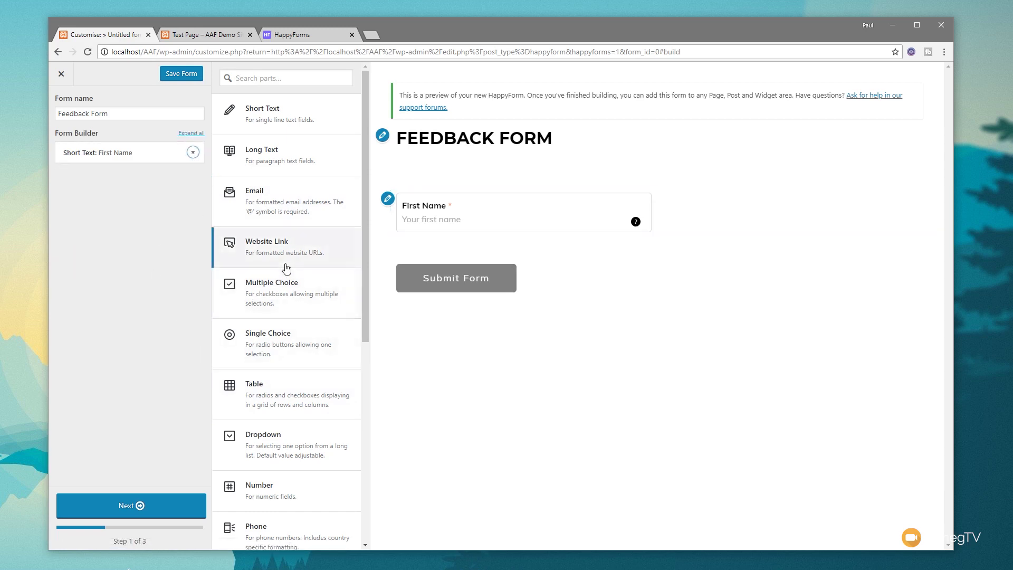
- Add an Email part to the form and set its width to Half in its advanced settings
{"action": "left_click", "coordinate": [295, 207]}
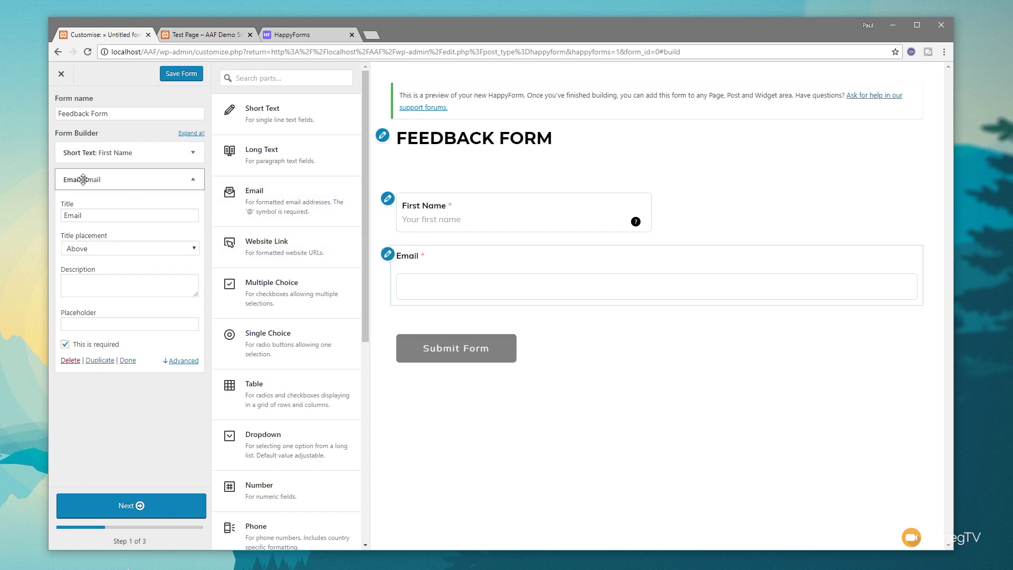
{"action": "left_click", "coordinate": [181, 361]}
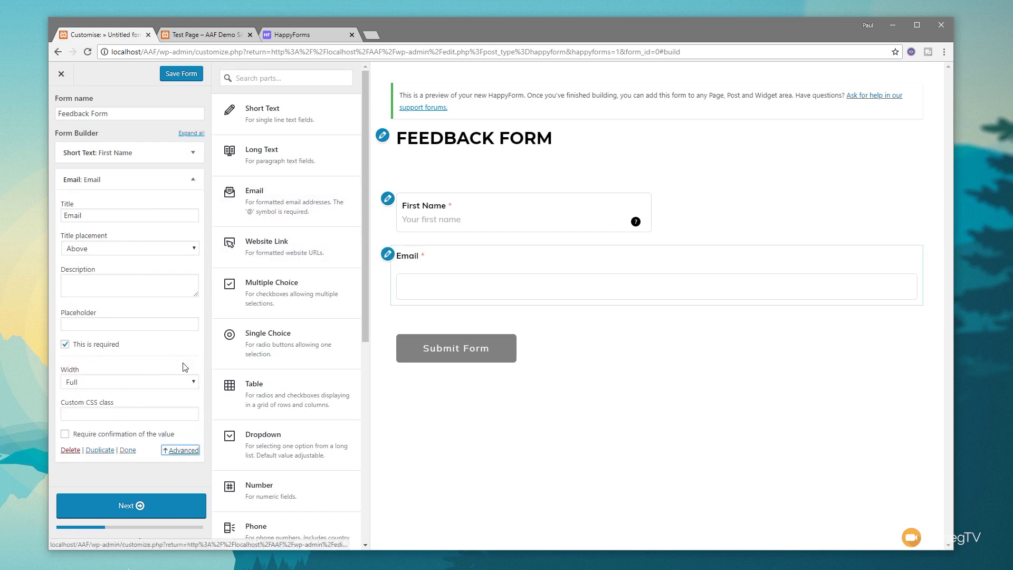
{"action": "left_click", "coordinate": [125, 383]}
{"action": "left_click", "coordinate": [107, 404]}
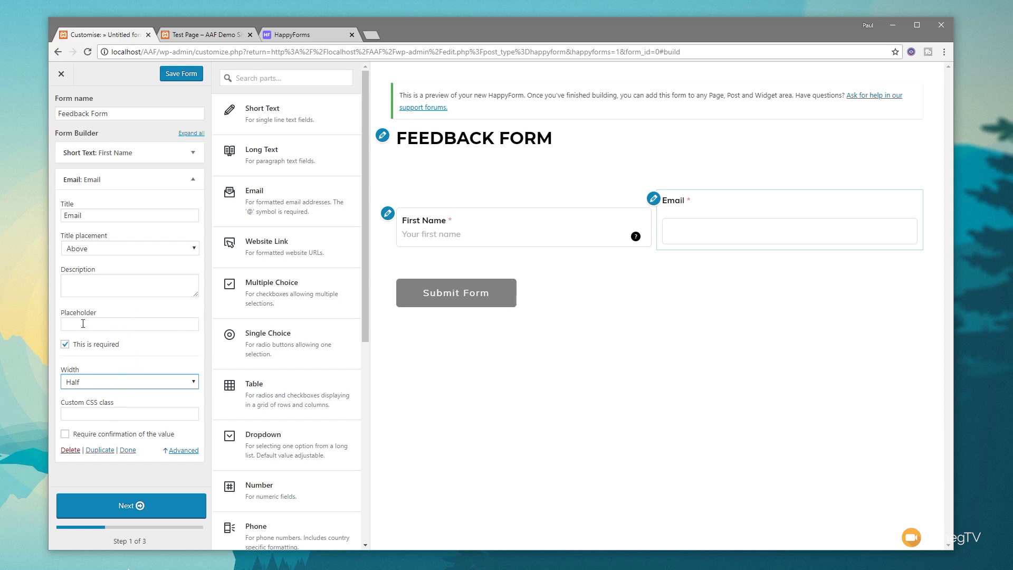
- Set the Email field's title placement to Below
{"action": "left_click", "coordinate": [79, 286]}
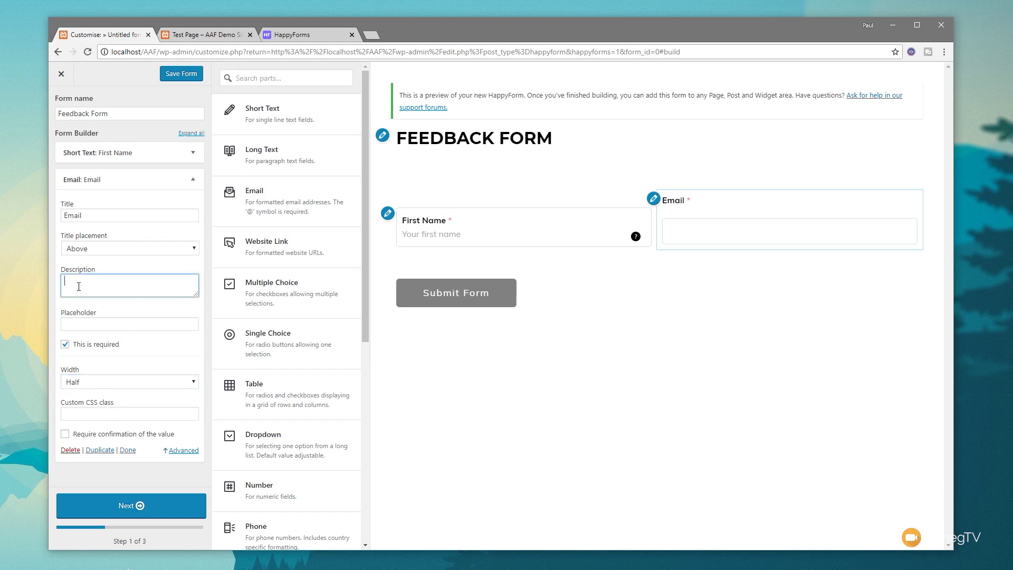
{"action": "left_click", "coordinate": [132, 273]}
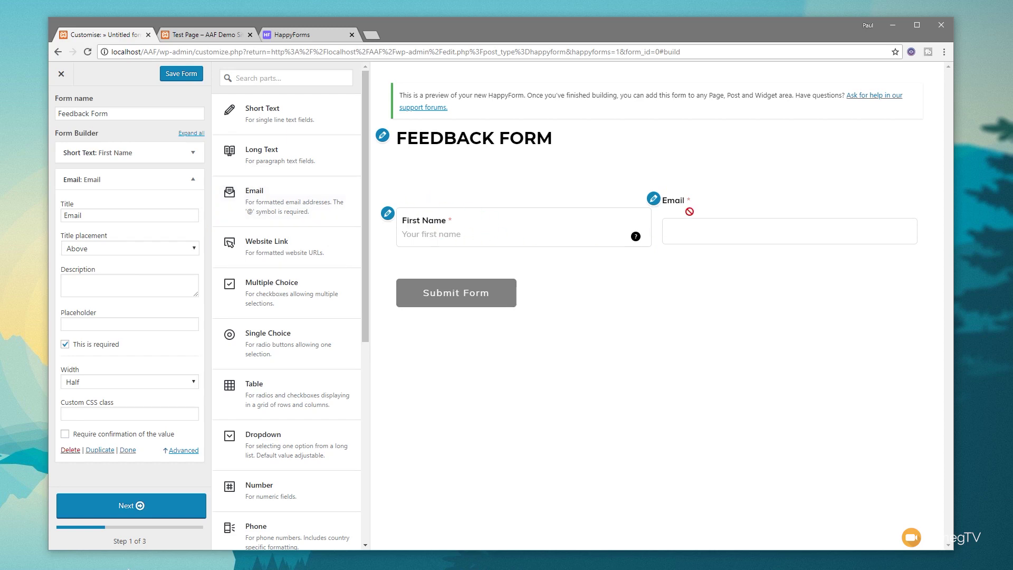
{"action": "left_click", "coordinate": [183, 249]}
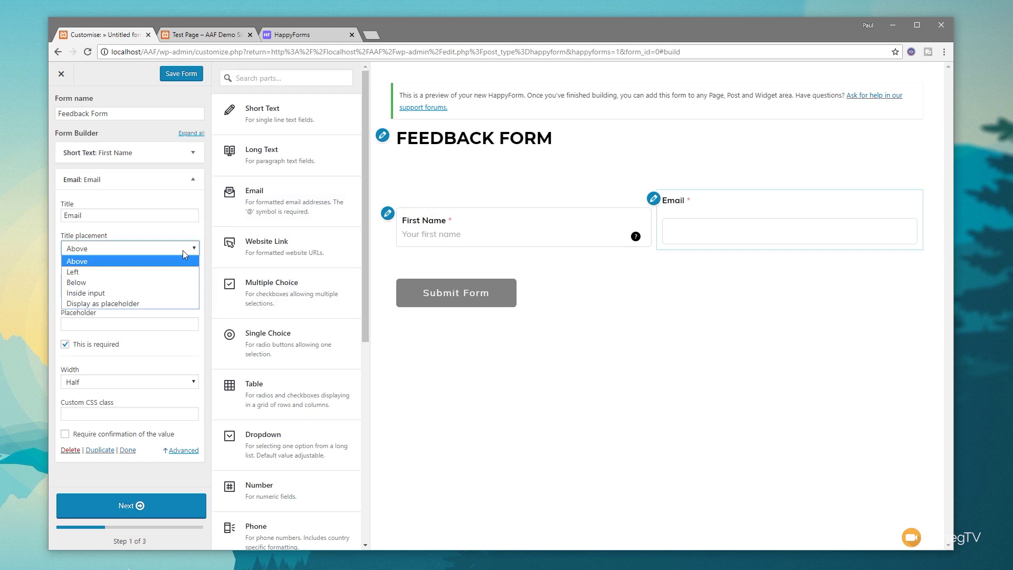
{"action": "left_click", "coordinate": [135, 284]}
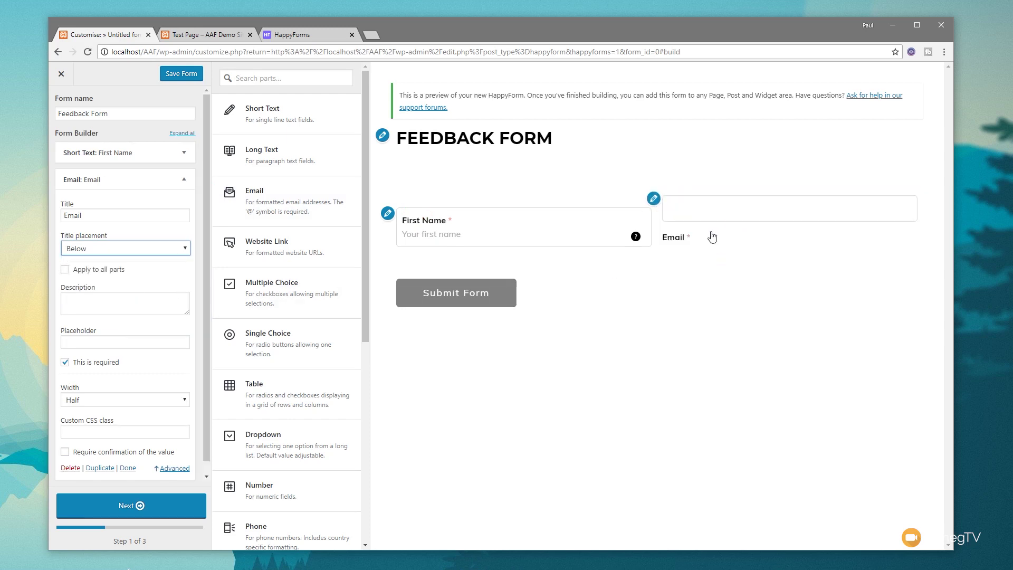
- Apply the Email field's Below title placement to all parts of the form
{"action": "left_click", "coordinate": [65, 270]}
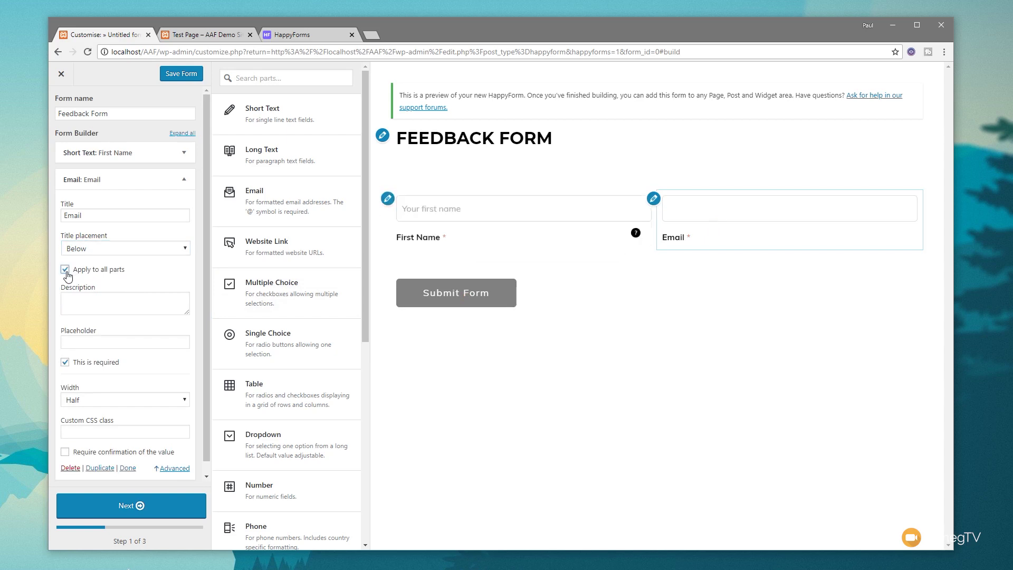
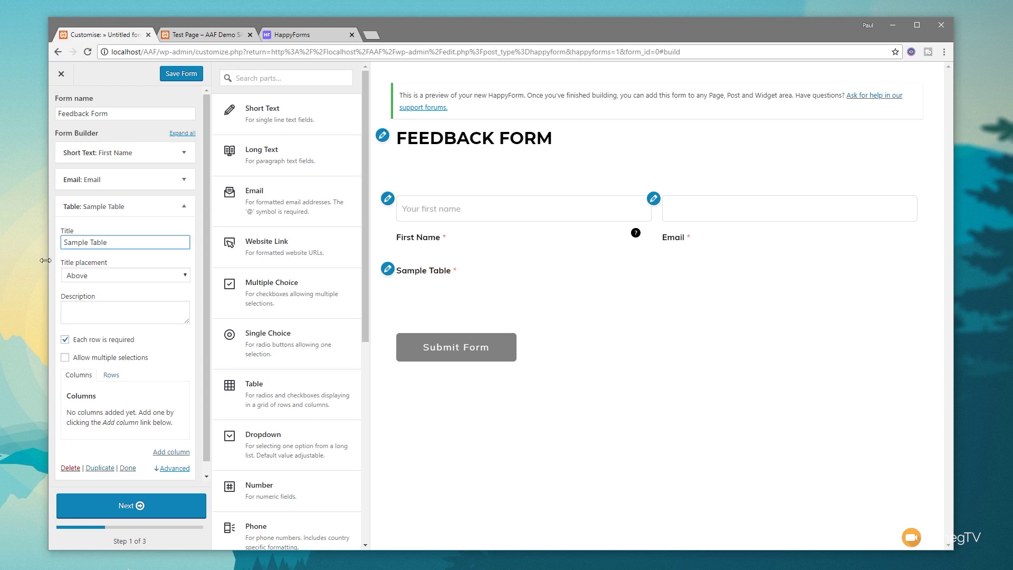
- Try the Sample Table's title placement at Left and set it back to Above
{"action": "left_click", "coordinate": [122, 275]}
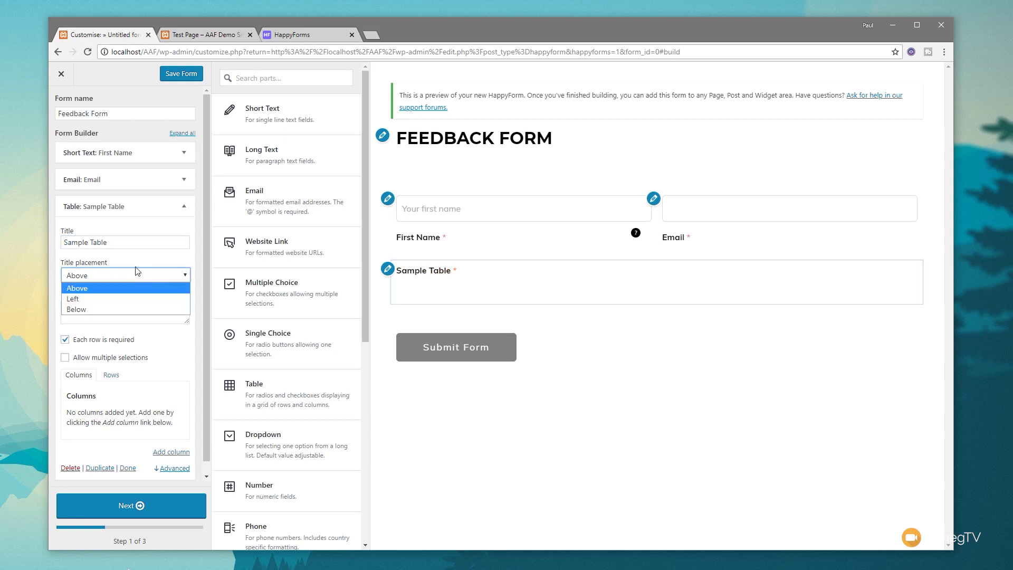
{"action": "left_click", "coordinate": [79, 298]}
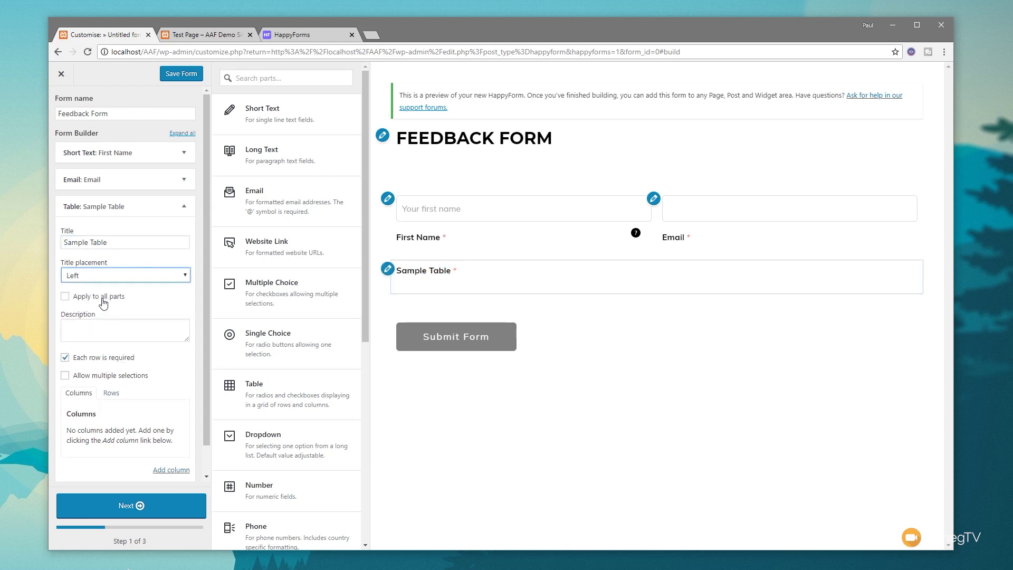
{"action": "left_click", "coordinate": [124, 276]}
{"action": "left_click", "coordinate": [117, 287]}
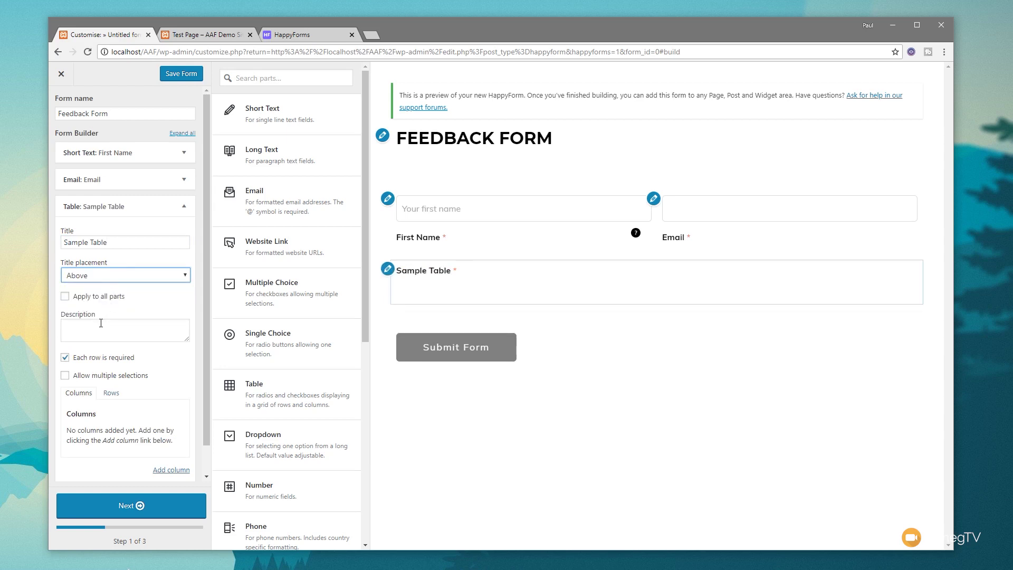
- Add a column labelled "Column 1" to the Sample Table
{"action": "scroll", "coordinate": [160, 363], "scroll_direction": "down", "scroll_amount": 1}
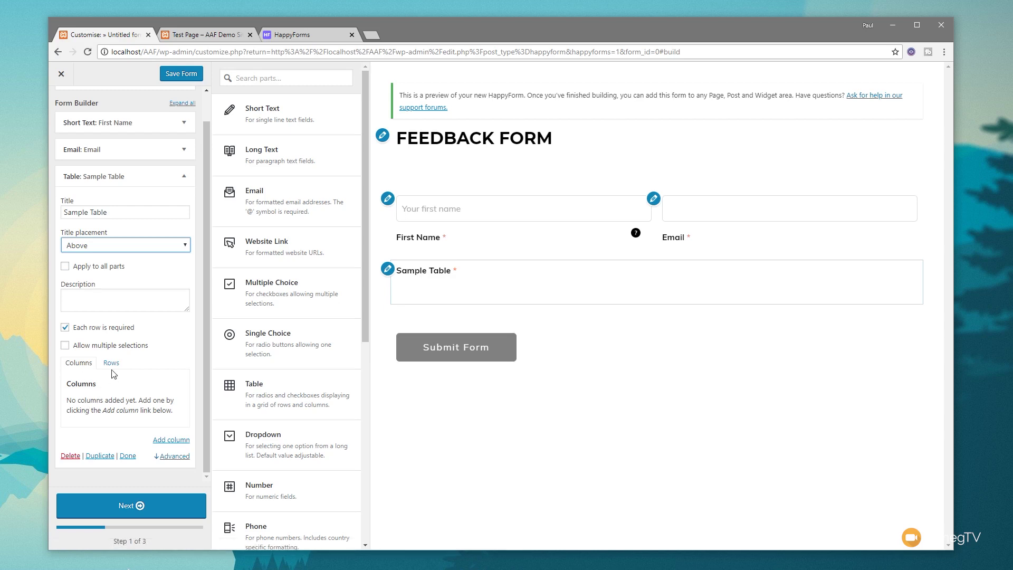
{"action": "left_click", "coordinate": [171, 439]}
{"action": "left_click", "coordinate": [94, 393]}
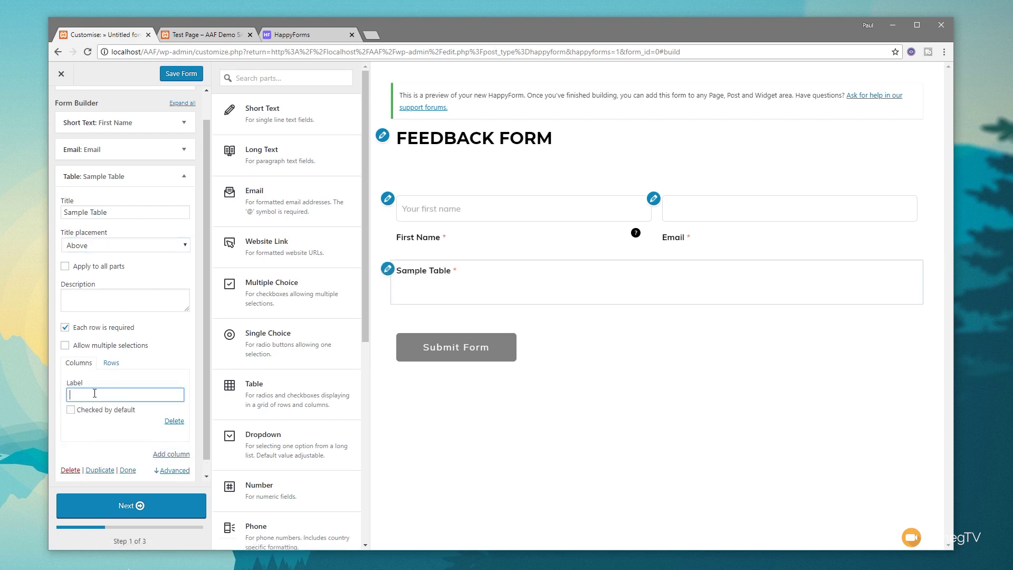
{"action": "type", "text": "Column 1"}
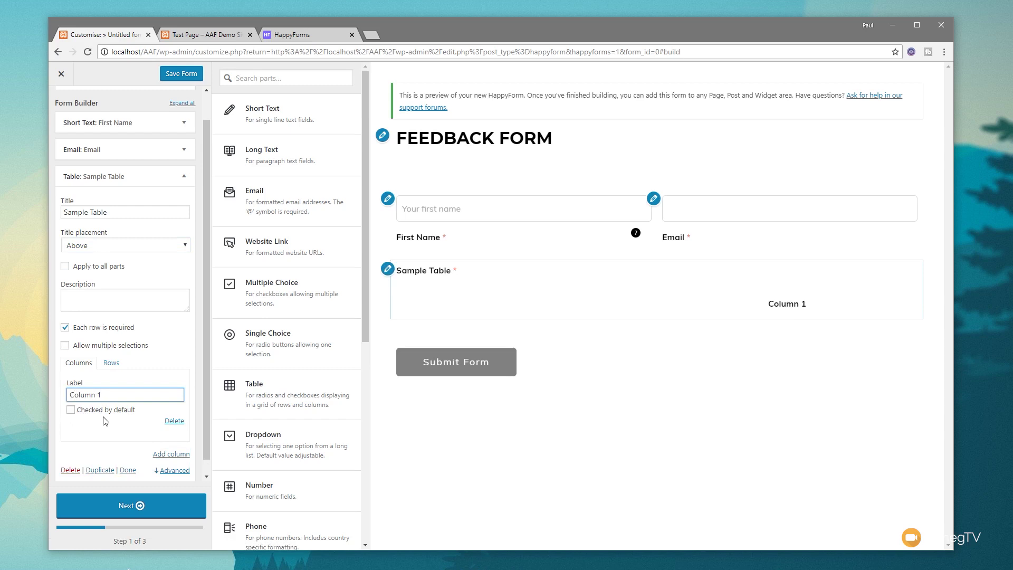
- Add three rows to the Sample Table, labelled "Row 1", "Row 2" and "Row 3"
{"action": "left_click", "coordinate": [113, 364]}
{"action": "left_click", "coordinate": [176, 440]}
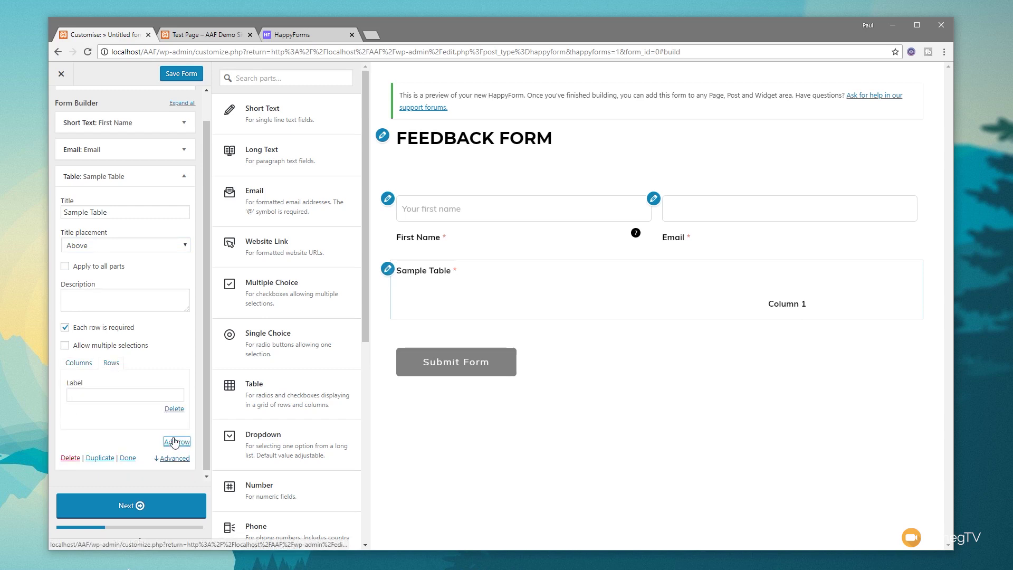
{"action": "left_click", "coordinate": [112, 396]}
{"action": "type", "text": "Row 1"}
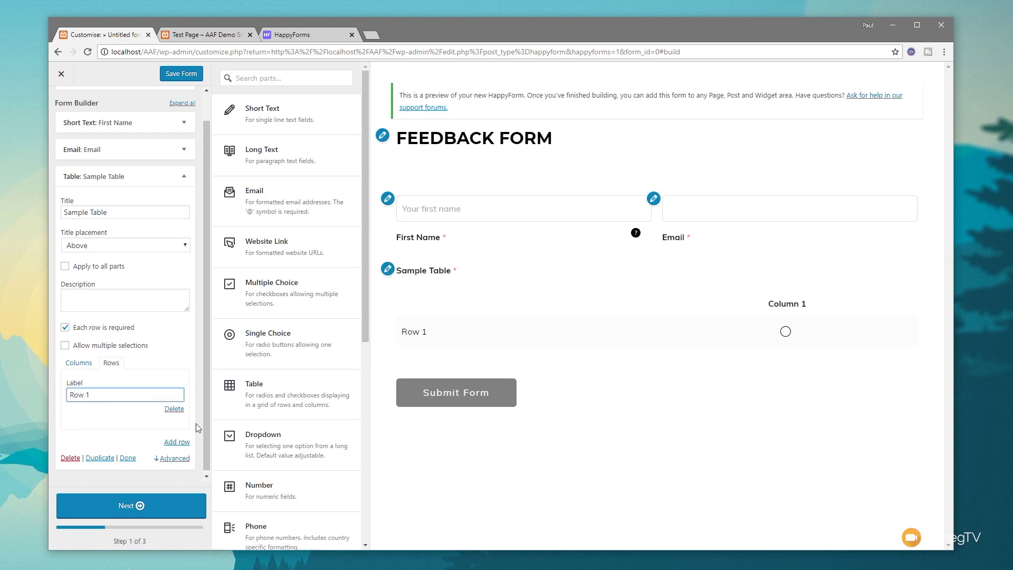
{"action": "left_click", "coordinate": [176, 441]}
{"action": "left_click", "coordinate": [100, 448]}
{"action": "type", "text": "Row 2"}
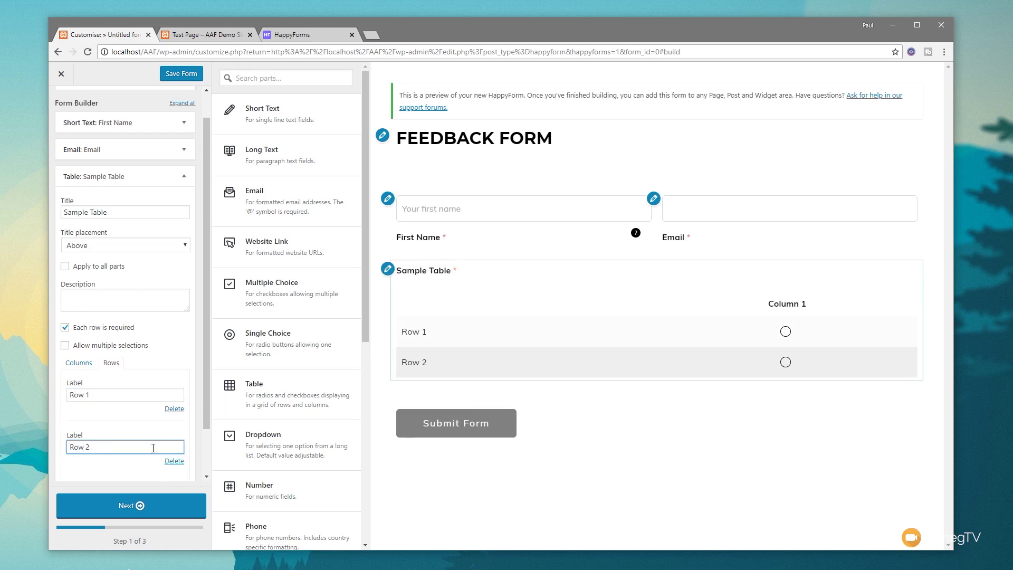
{"action": "scroll", "coordinate": [152, 445], "scroll_direction": "down", "scroll_amount": 1}
{"action": "left_click", "coordinate": [177, 441]}
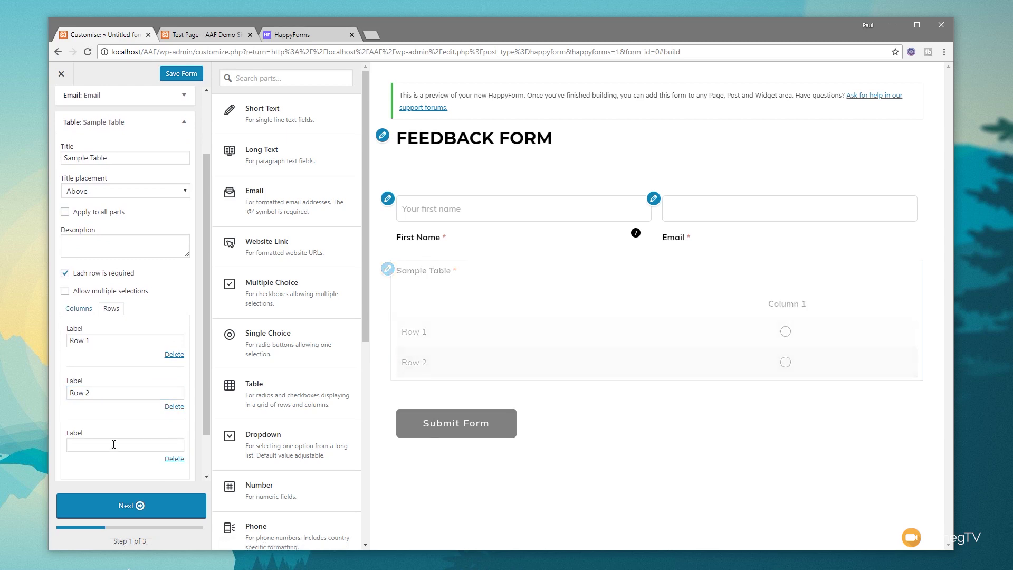
{"action": "left_click", "coordinate": [99, 445]}
{"action": "type", "text": "Row 3"}
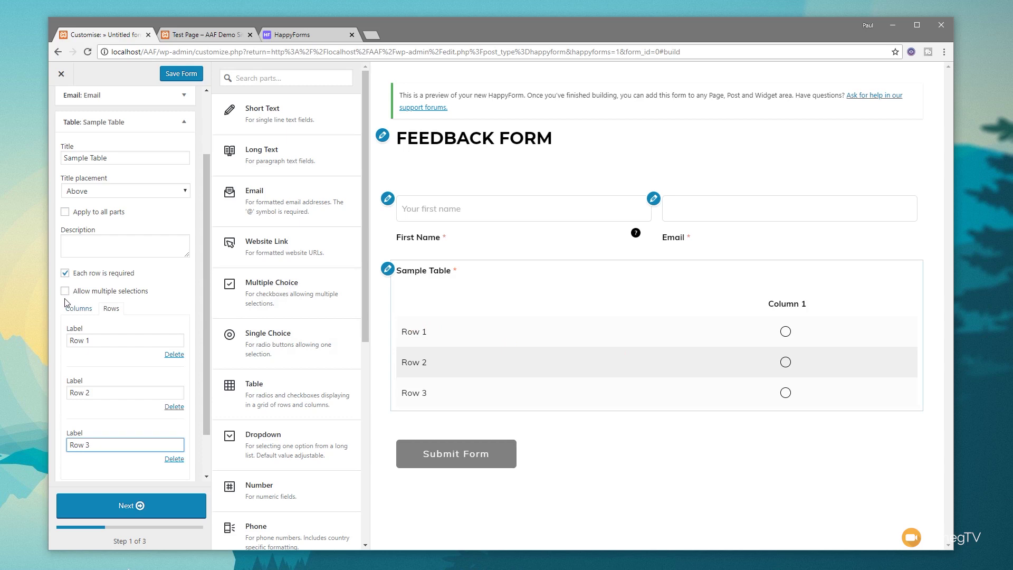
- Add a second column labelled "Column 2" that is checked by default, and collapse the Sample Table's settings
{"action": "scroll", "coordinate": [74, 296], "scroll_direction": "up", "scroll_amount": 1}
{"action": "scroll", "coordinate": [76, 301], "scroll_direction": "down", "scroll_amount": 1}
{"action": "left_click", "coordinate": [79, 307]}
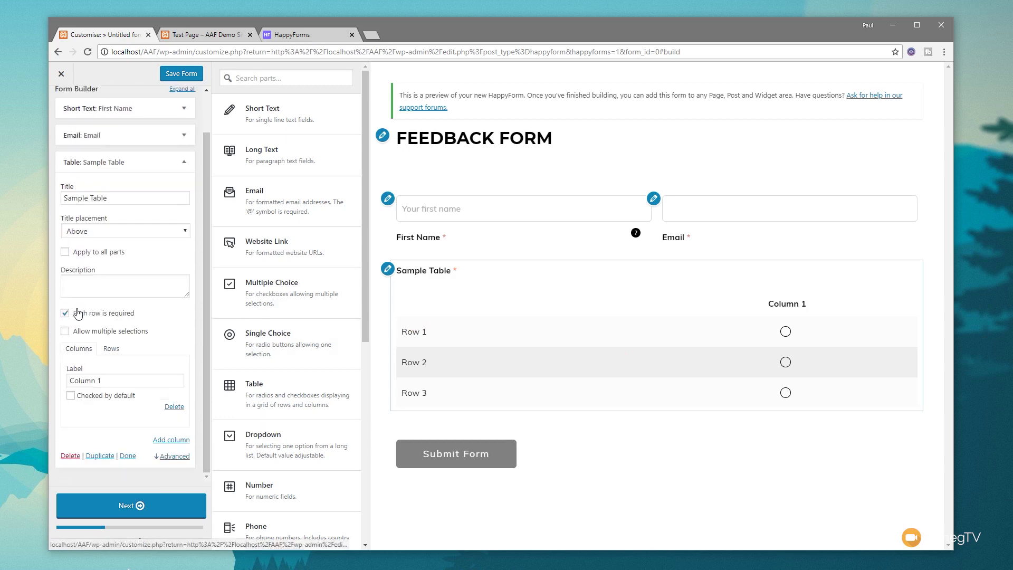
{"action": "left_click", "coordinate": [175, 447]}
{"action": "left_click", "coordinate": [78, 404]}
{"action": "type", "text": "Column 2"}
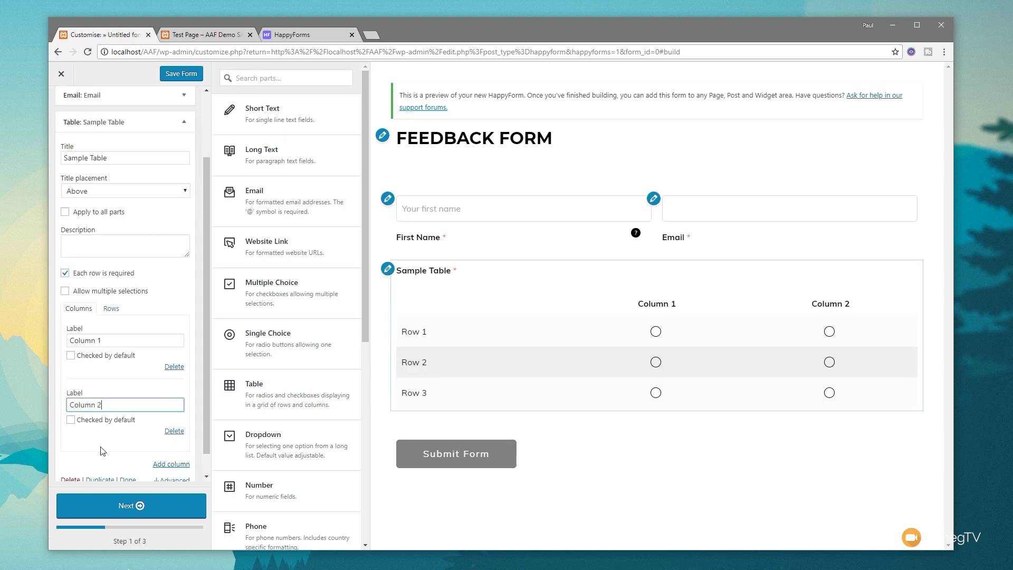
{"action": "left_click", "coordinate": [71, 420]}
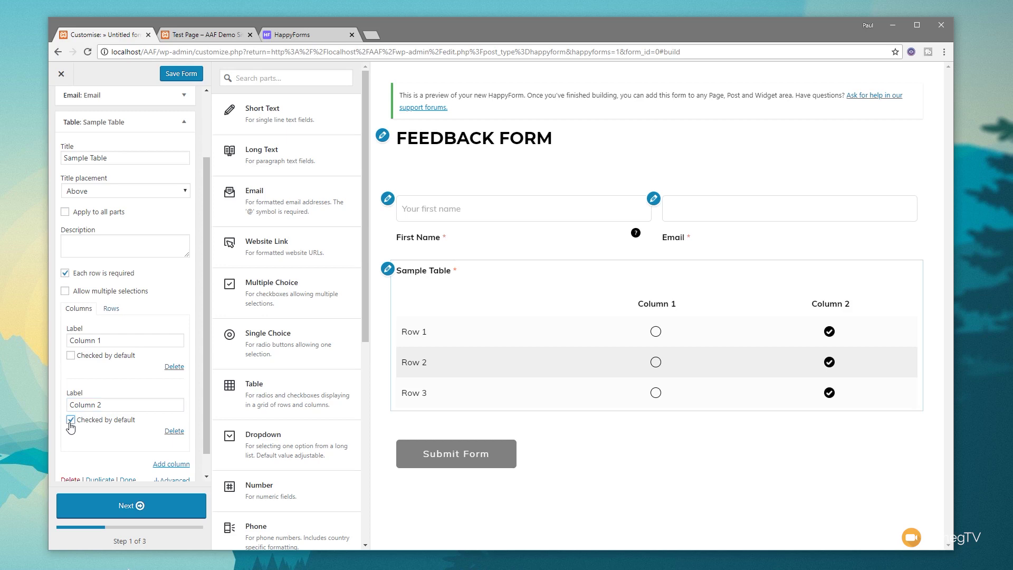
{"action": "left_click", "coordinate": [184, 122]}
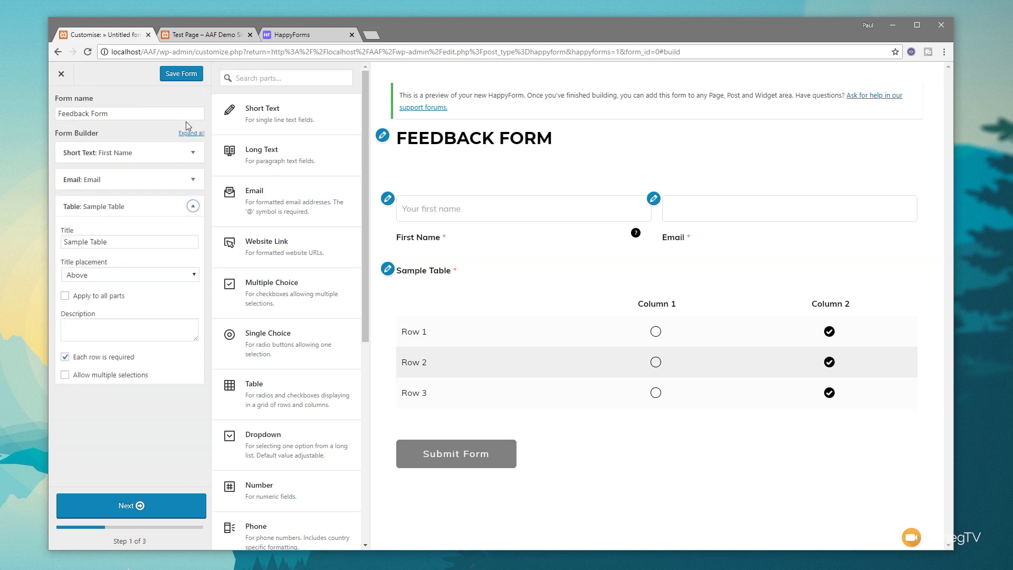
- Add a Scale part with minimum value 1 and maximum value 10, and try its preview slider at 7
{"action": "scroll", "coordinate": [306, 448], "scroll_direction": "down", "scroll_amount": 3}
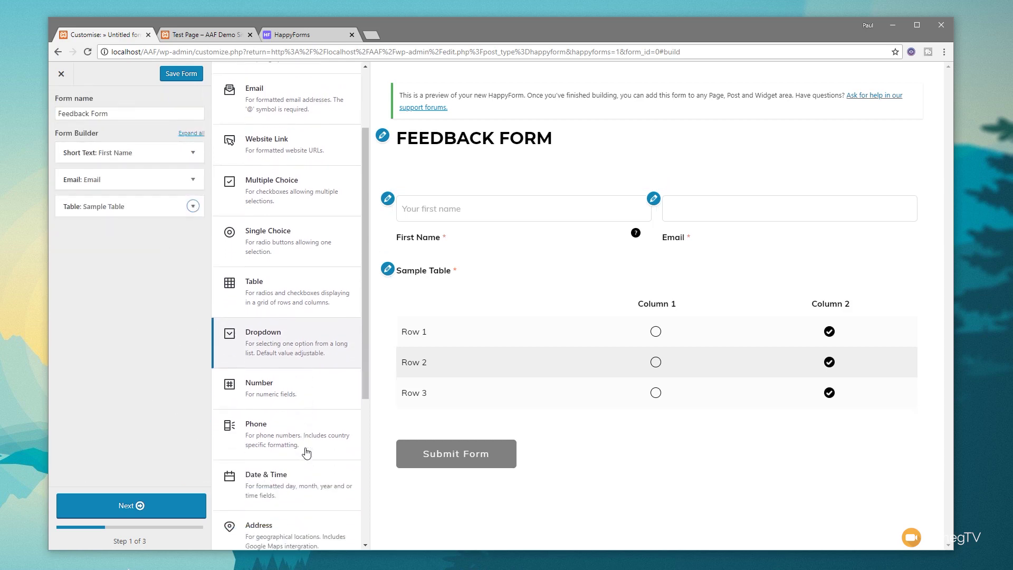
{"action": "scroll", "coordinate": [306, 453], "scroll_direction": "down", "scroll_amount": 1}
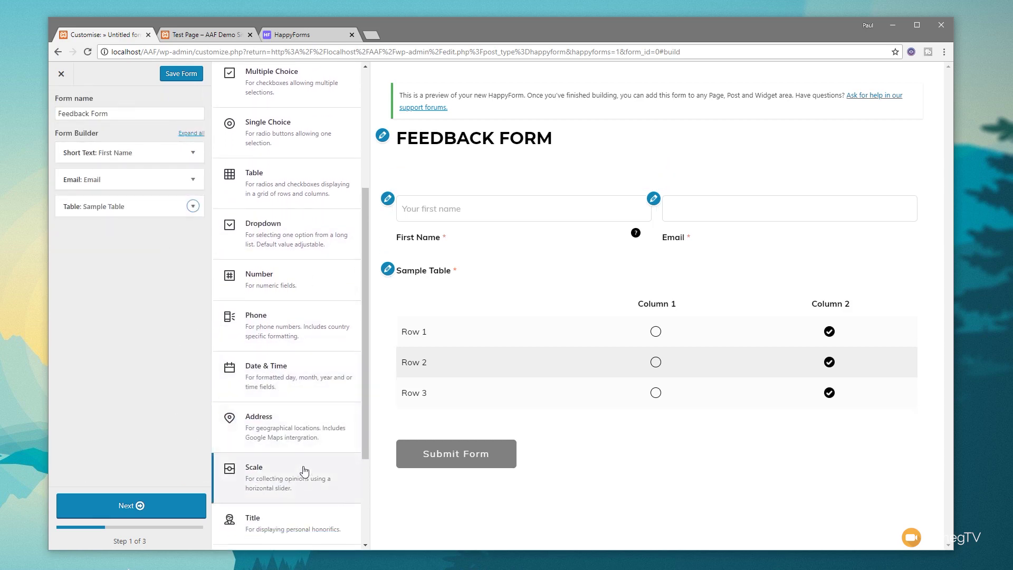
{"action": "left_click", "coordinate": [304, 481]}
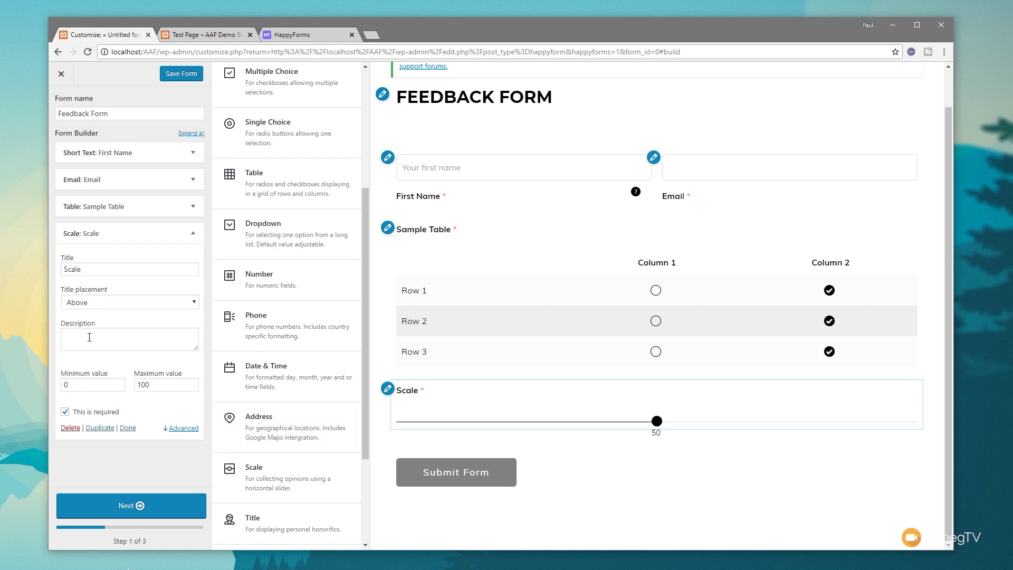
{"action": "double_click", "coordinate": [63, 384]}
{"action": "type", "text": "1"}
{"action": "double_click", "coordinate": [146, 384]}
{"action": "type", "text": "10"}
{"action": "left_click", "coordinate": [170, 412]}
{"action": "left_click_drag", "start_coordinate": [911, 422], "coordinate": [760, 427]}
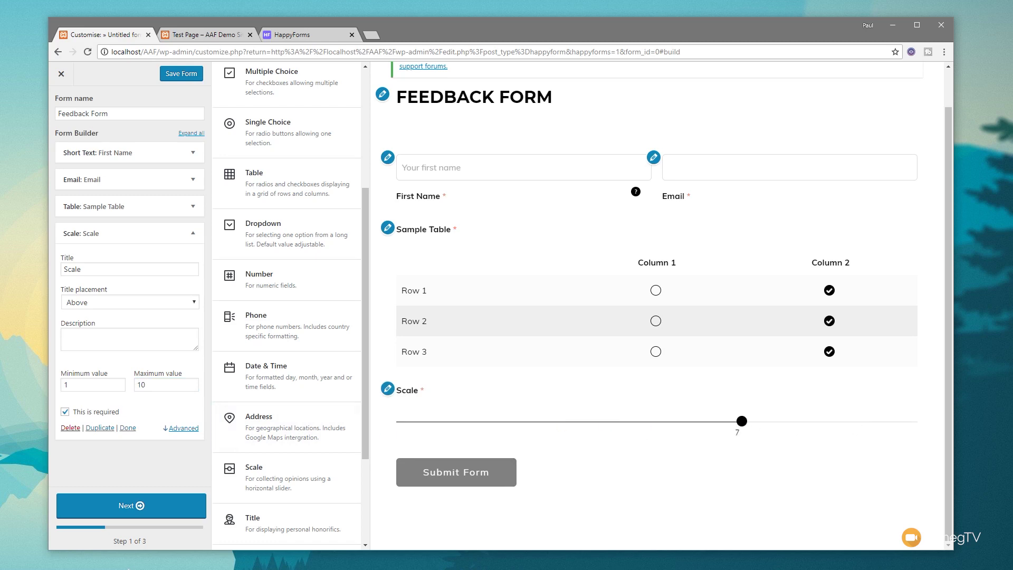
- Make the Scale part optional and allow range select in its advanced settings
{"action": "left_click", "coordinate": [95, 417]}
{"action": "left_click", "coordinate": [183, 428]}
{"action": "scroll", "coordinate": [158, 417], "scroll_direction": "down", "scroll_amount": 4}
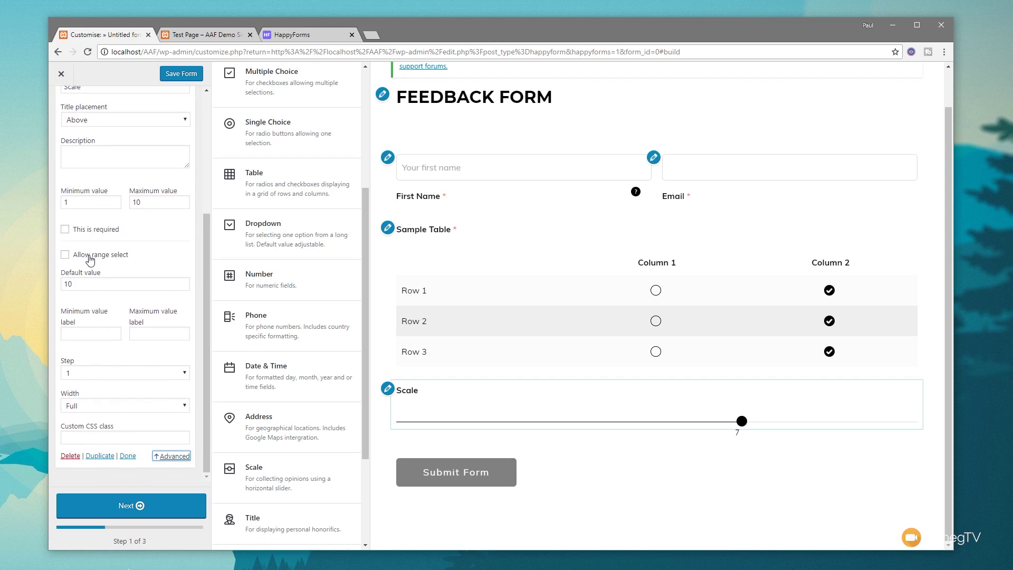
{"action": "left_click", "coordinate": [90, 260]}
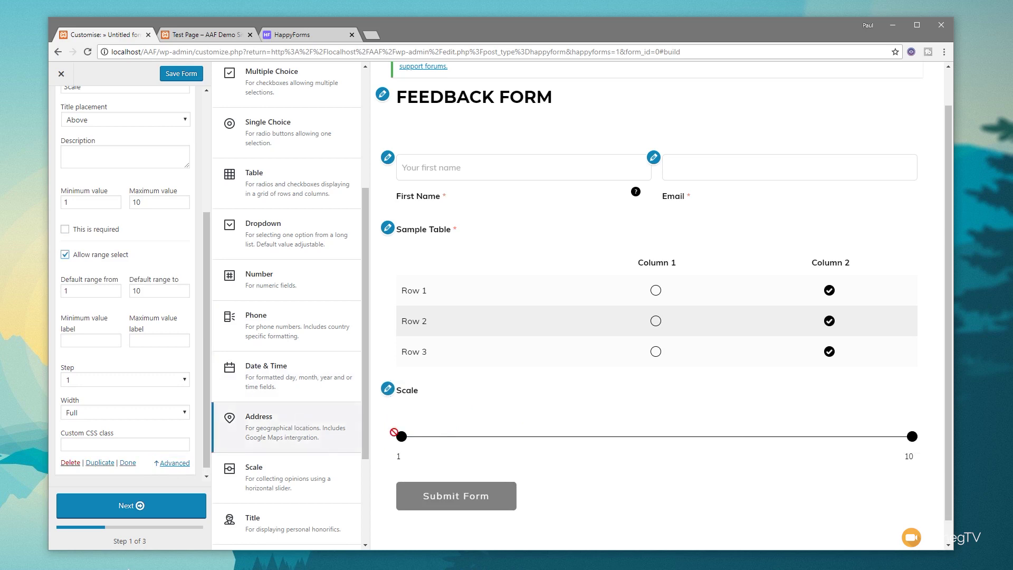
- Try the Scale's preview range from 3 to 7 and look through its Step options
{"action": "left_click_drag", "start_coordinate": [402, 436], "coordinate": [491, 446]}
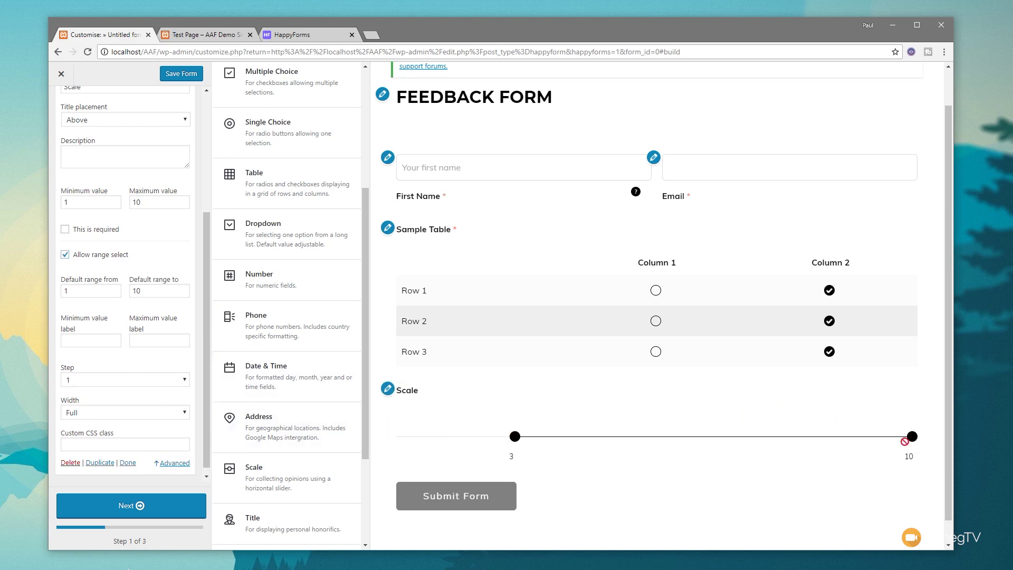
{"action": "left_click_drag", "start_coordinate": [913, 445], "coordinate": [765, 446]}
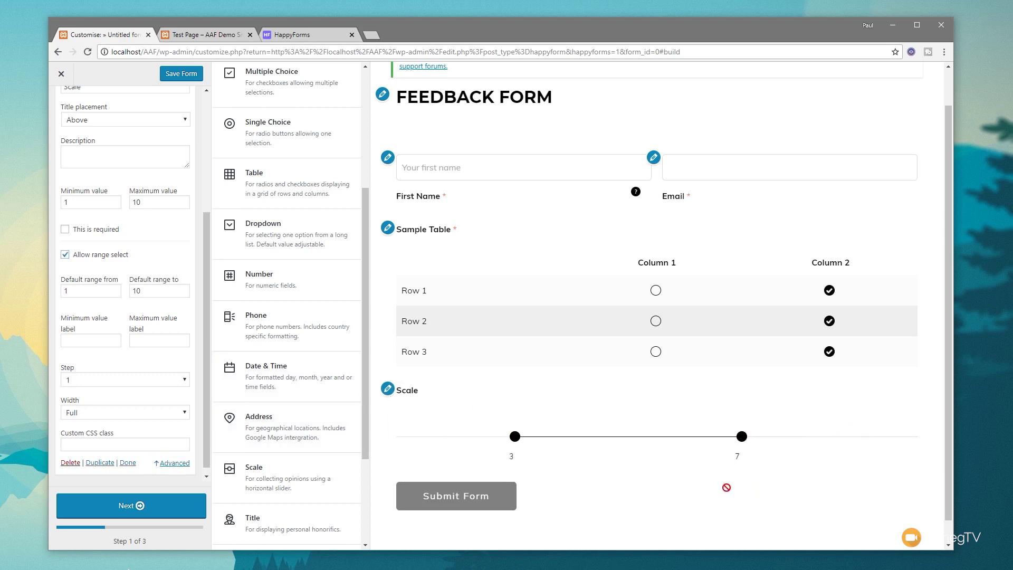
{"action": "left_click", "coordinate": [109, 380]}
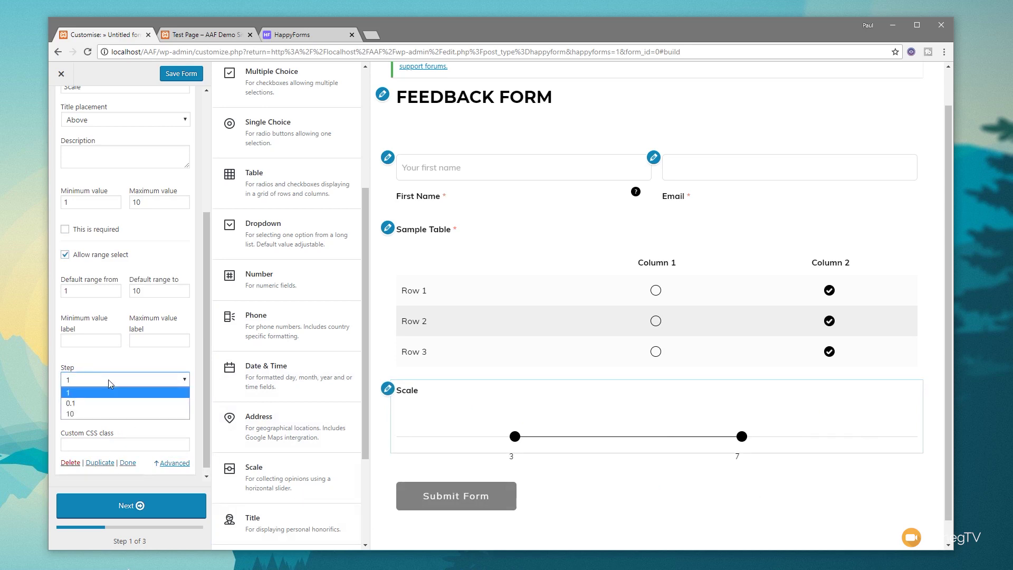
{"action": "left_click", "coordinate": [136, 366]}
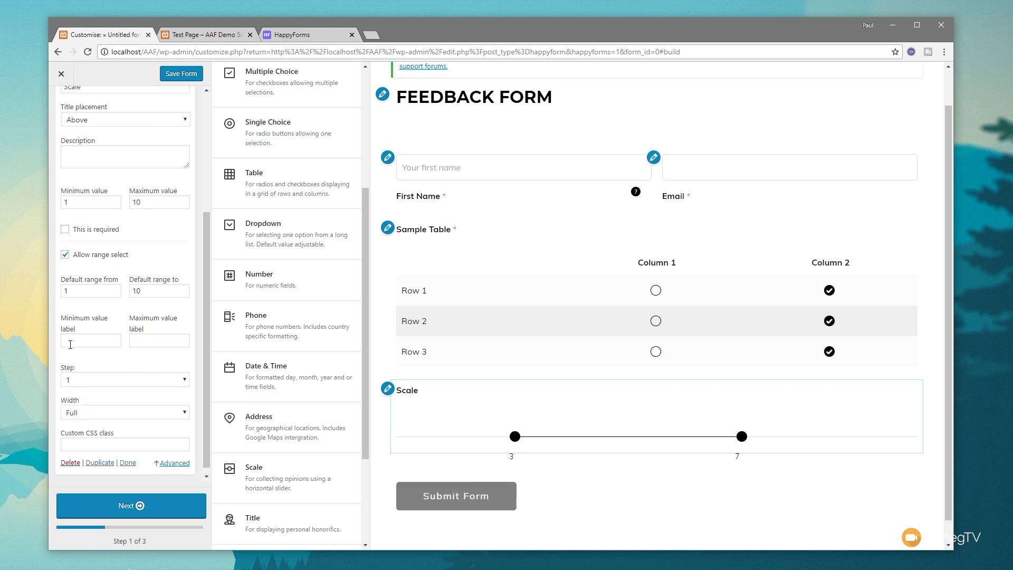
- Set the Scale's minimum value label to "Minimum" and its maximum value label to "Maximum"
{"action": "left_click", "coordinate": [71, 344]}
{"action": "type", "text": "Minumum"}
{"action": "key", "text": "BackSpace"}
{"action": "key", "text": "BackSpace"}
{"action": "key", "text": "BackSpace"}
{"action": "key", "text": "BackSpace"}
{"action": "type", "text": "imum"}
{"action": "left_click", "coordinate": [169, 341]}
{"action": "type", "text": "Maxiumum"}
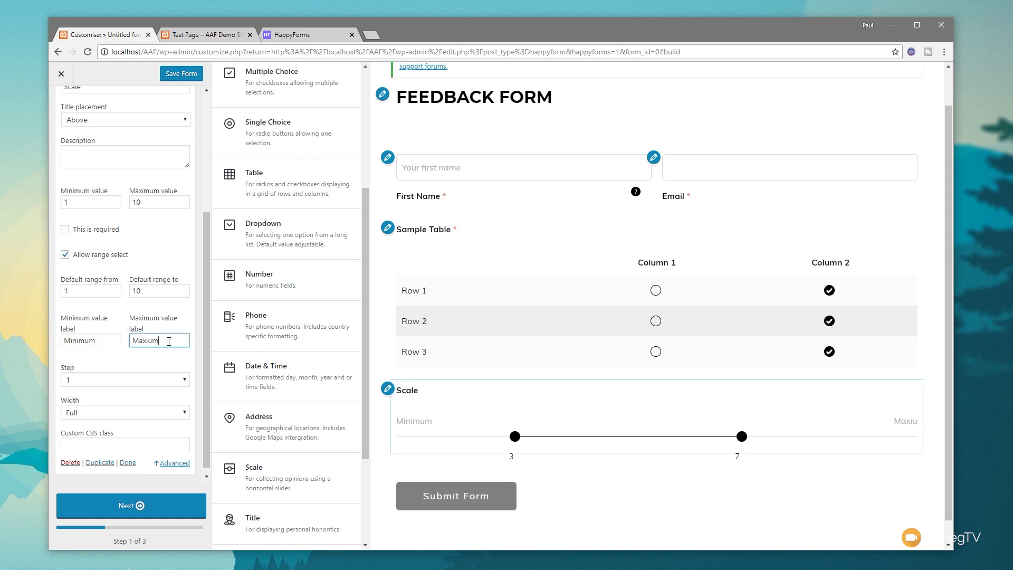
{"action": "key", "text": "Left"}
{"action": "key", "text": "Left"}
{"action": "key", "text": "Left"}
{"action": "key", "text": "Left"}
{"action": "key", "text": "Delete"}
{"action": "left_click", "coordinate": [155, 358]}
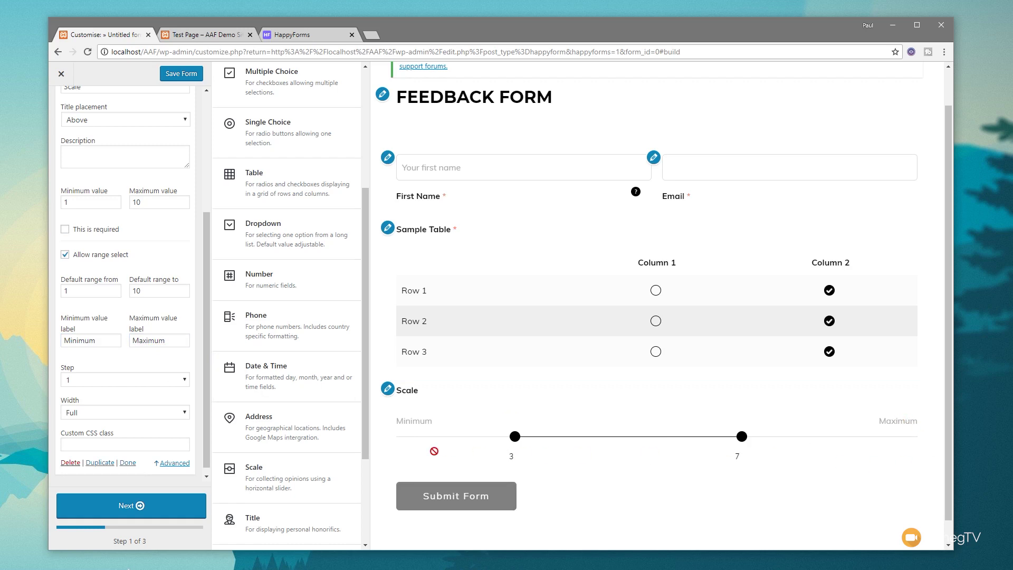
- Collapse the Scale part's settings and continue to the form's setup stage
{"action": "scroll", "coordinate": [144, 428], "scroll_direction": "down", "scroll_amount": 1}
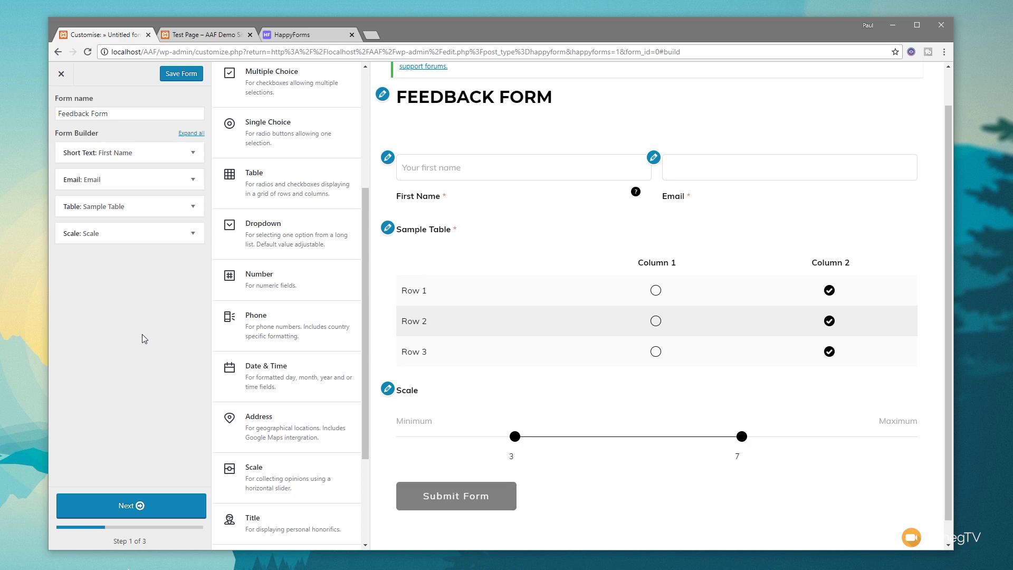
{"action": "left_click", "coordinate": [124, 505]}
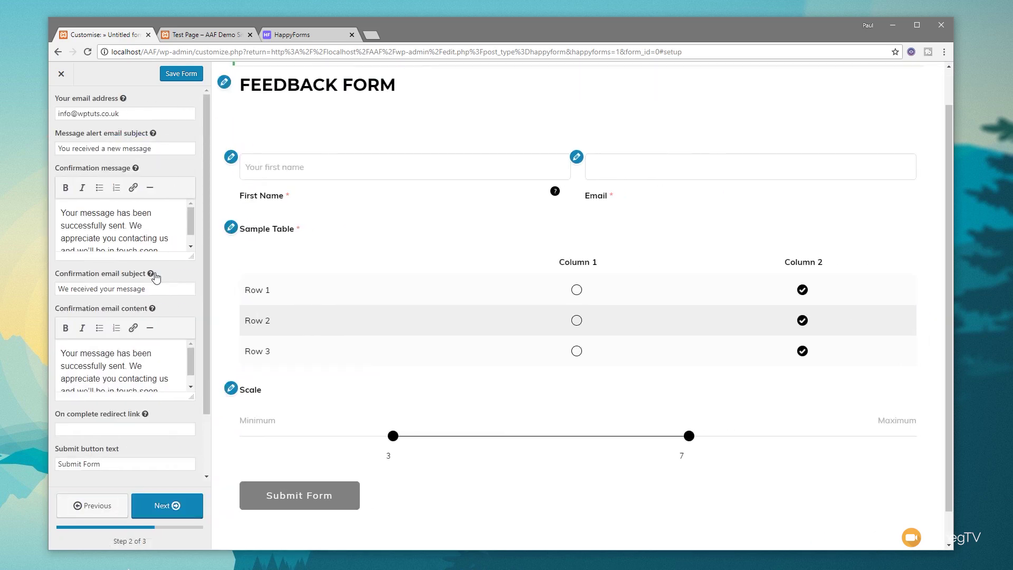
- Change the message alert email subject to "You have new email!"
{"action": "left_click", "coordinate": [138, 116]}
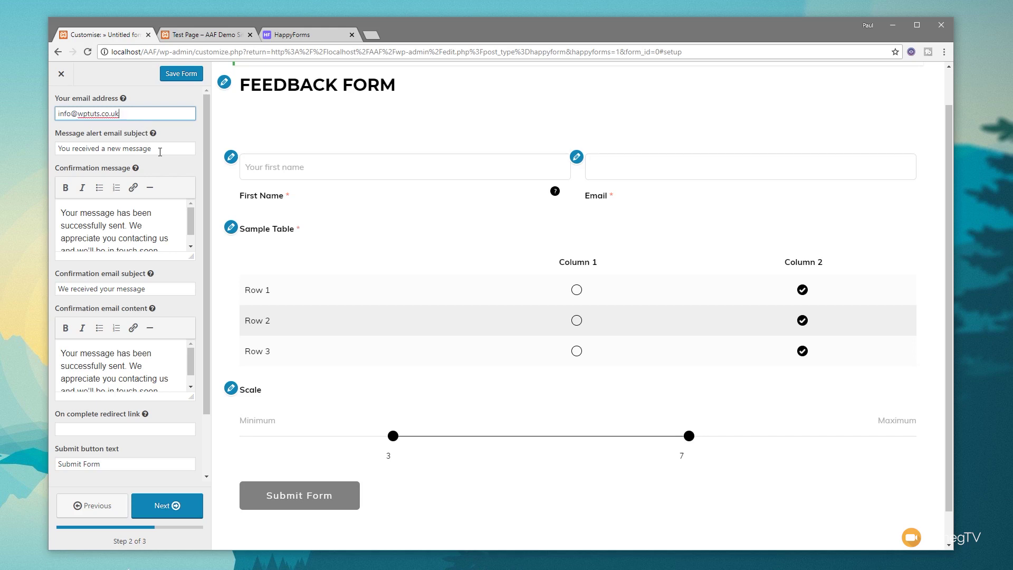
{"action": "left_click_drag", "start_coordinate": [159, 152], "coordinate": [54, 153]}
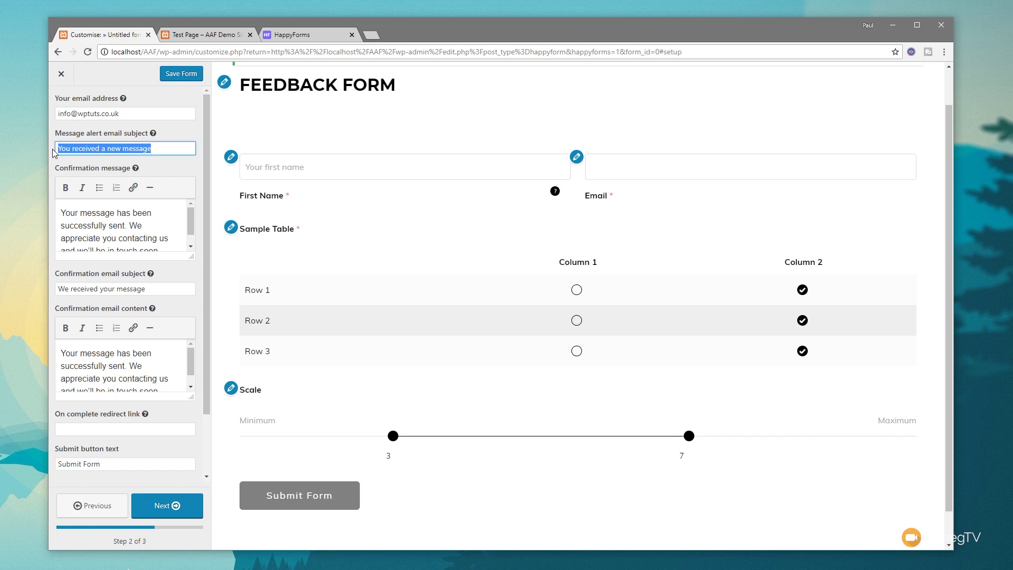
{"action": "type", "text": "You"}
{"action": "type", "text": "ve new email!"}
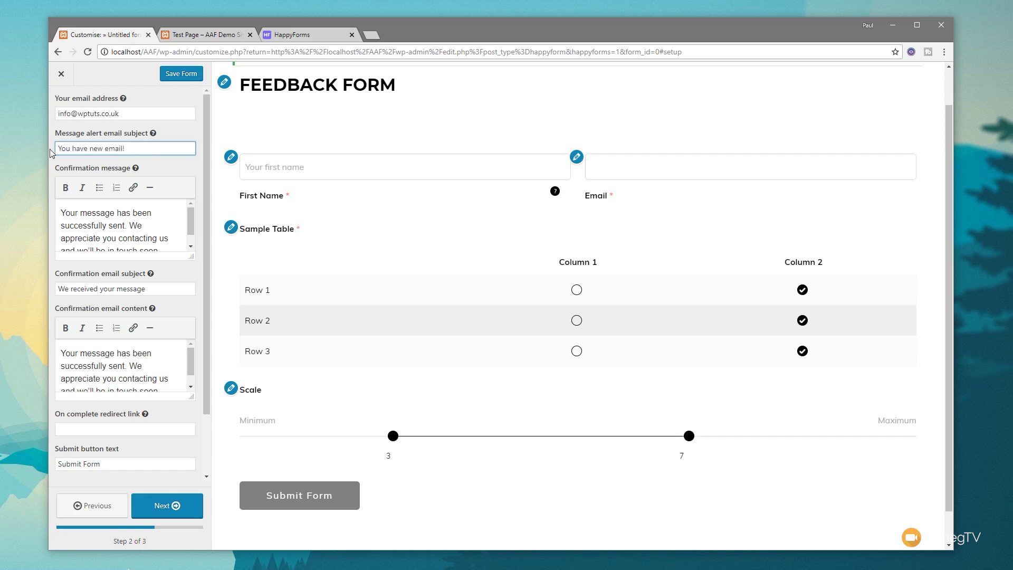
- Look through the confirmation message, confirmation email and on-complete redirect link settings of the form
{"action": "left_click", "coordinate": [132, 220]}
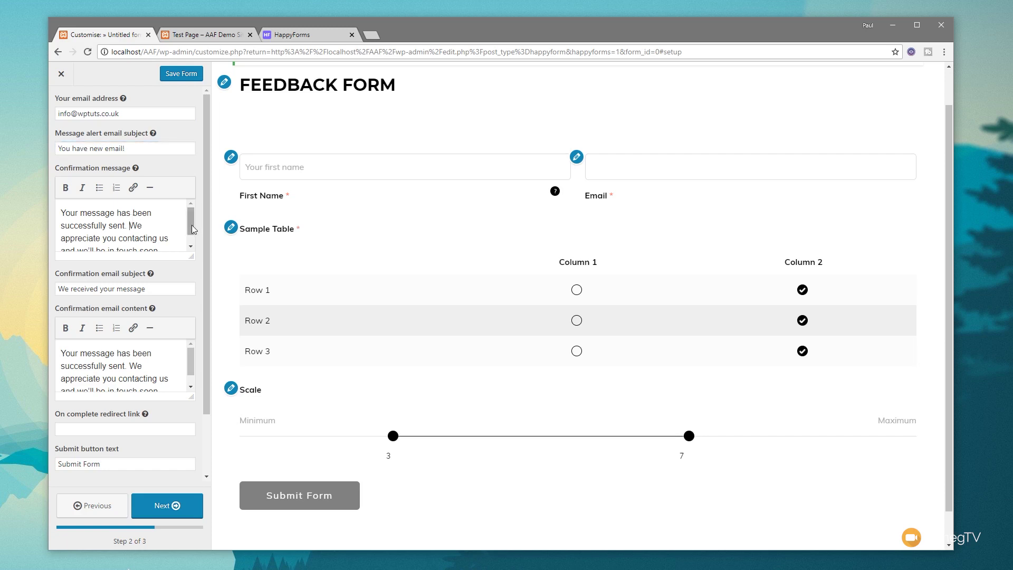
{"action": "scroll", "coordinate": [193, 232], "scroll_direction": "down", "scroll_amount": 1}
{"action": "scroll", "coordinate": [192, 248], "scroll_direction": "up", "scroll_amount": 1}
{"action": "scroll", "coordinate": [181, 285], "scroll_direction": "down", "scroll_amount": 1}
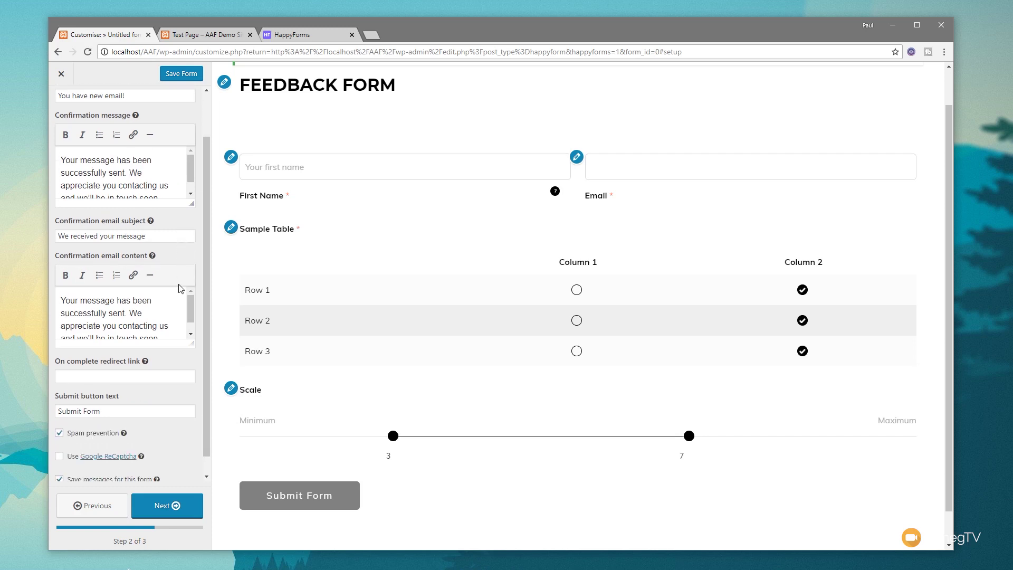
{"action": "scroll", "coordinate": [179, 288], "scroll_direction": "down", "scroll_amount": 1}
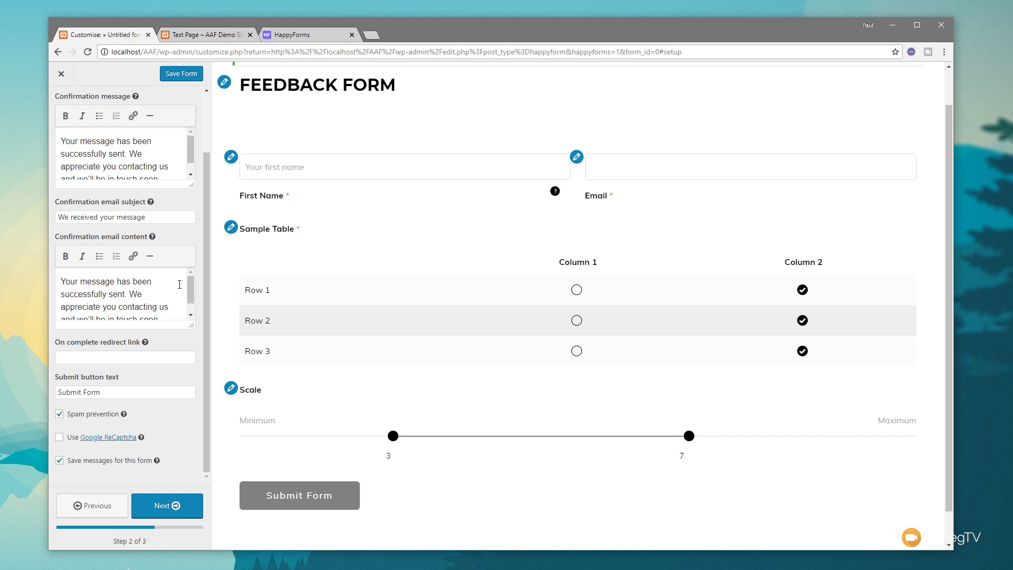
{"action": "left_click", "coordinate": [122, 356]}
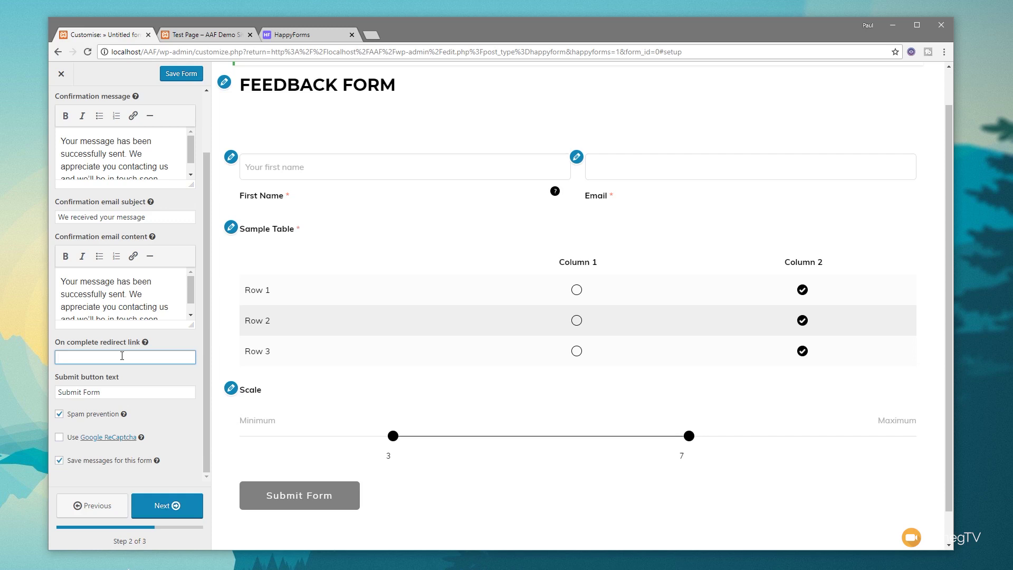
{"action": "scroll", "coordinate": [374, 481], "scroll_direction": "down", "scroll_amount": 1}
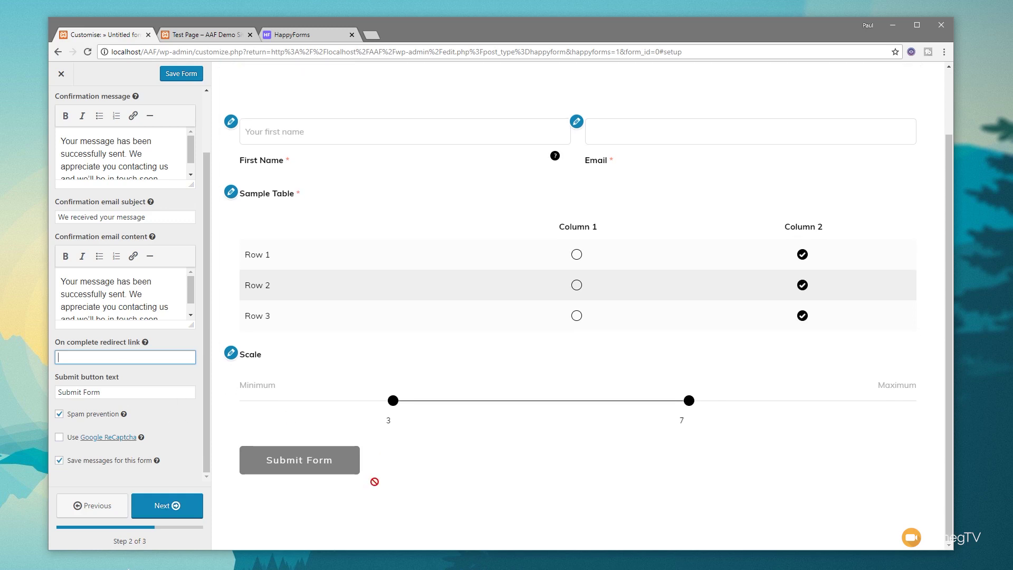
- Change the submit button text to "Submit My Form"
{"action": "triple_click", "coordinate": [93, 396]}
{"action": "left_click_drag", "start_coordinate": [101, 393], "coordinate": [82, 393]}
{"action": "left_click", "coordinate": [83, 395]}
{"action": "type", "text": "My"}
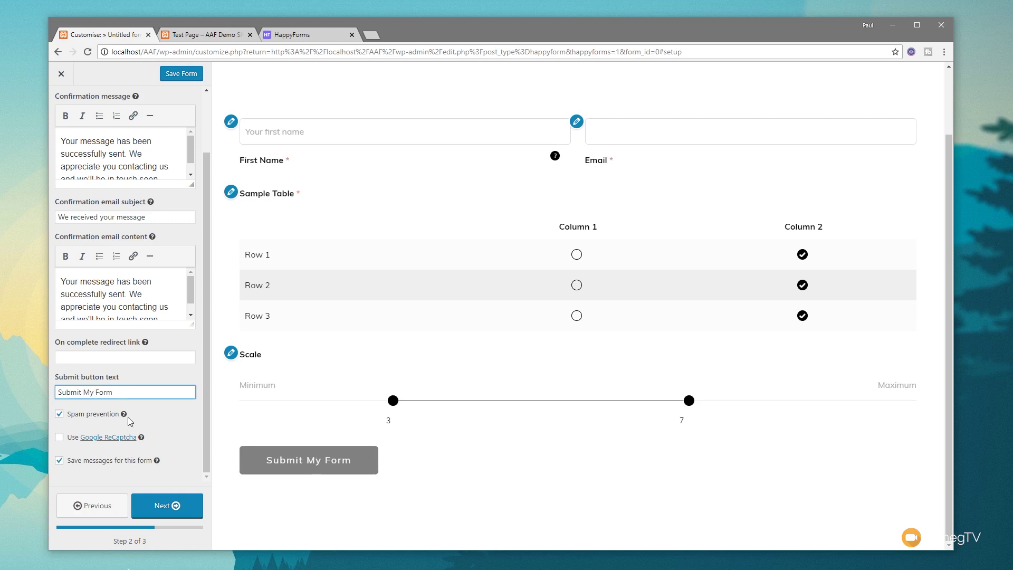
- Try enabling Google ReCaptcha for the form and look at its site key and secret key fields
{"action": "mouse_move", "coordinate": [124, 417]}
{"action": "left_click", "coordinate": [60, 437]}
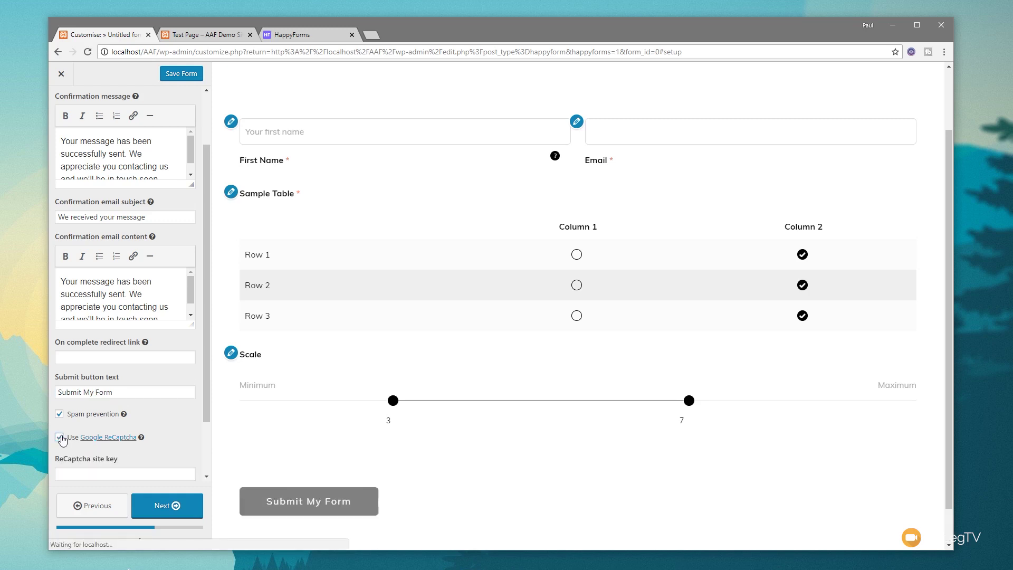
{"action": "scroll", "coordinate": [97, 472], "scroll_direction": "down", "scroll_amount": 2}
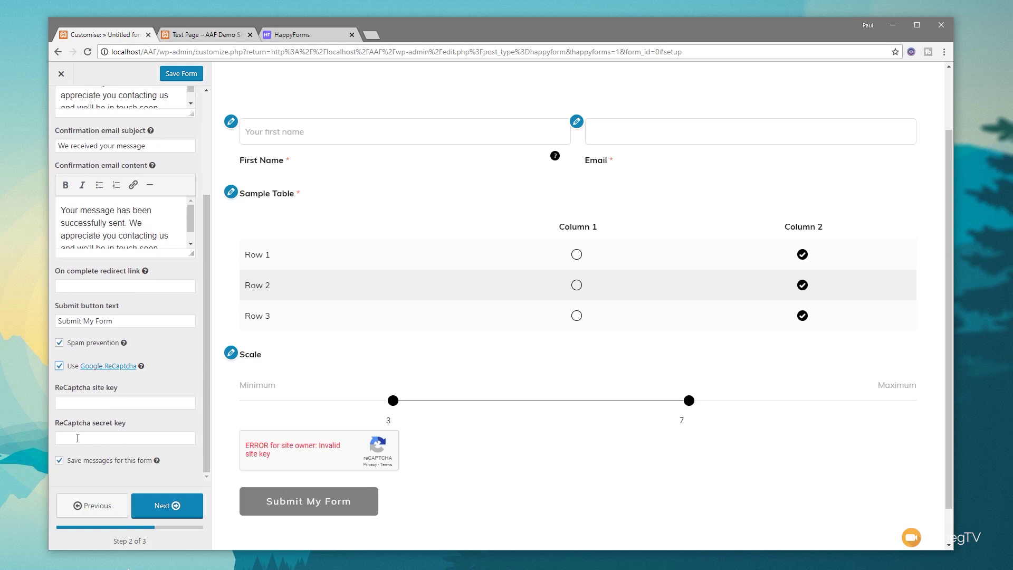
{"action": "left_click", "coordinate": [59, 366]}
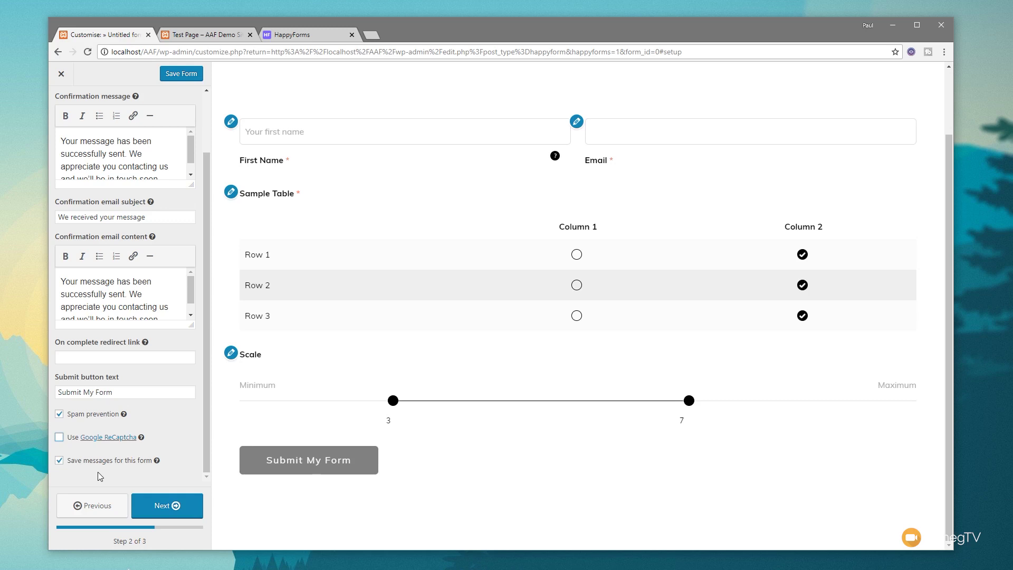
- Continue to the form's style stage and look through the General and Form Title options, keeping the font weight at Normal
{"action": "left_click", "coordinate": [161, 507]}
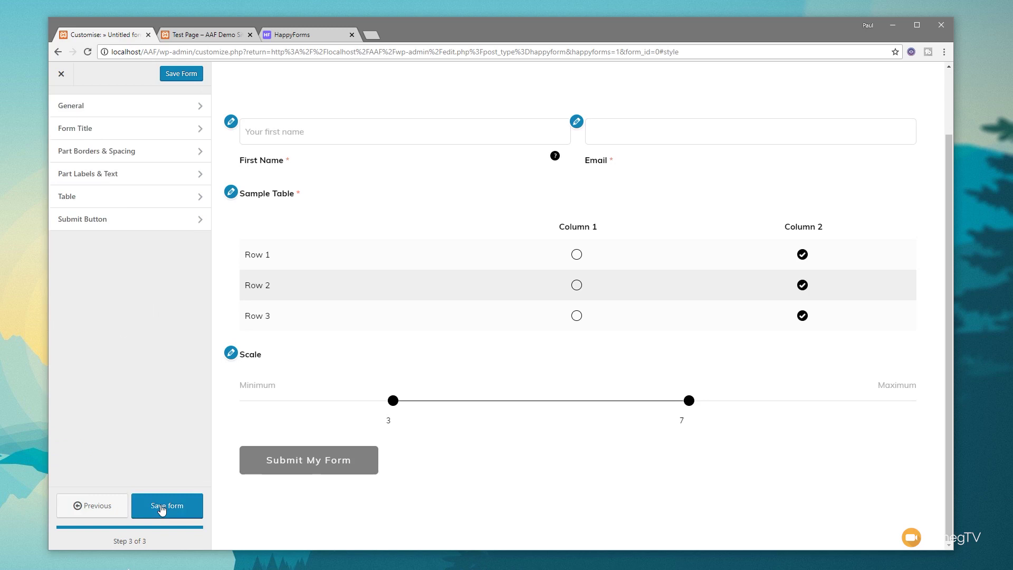
{"action": "left_click", "coordinate": [105, 117]}
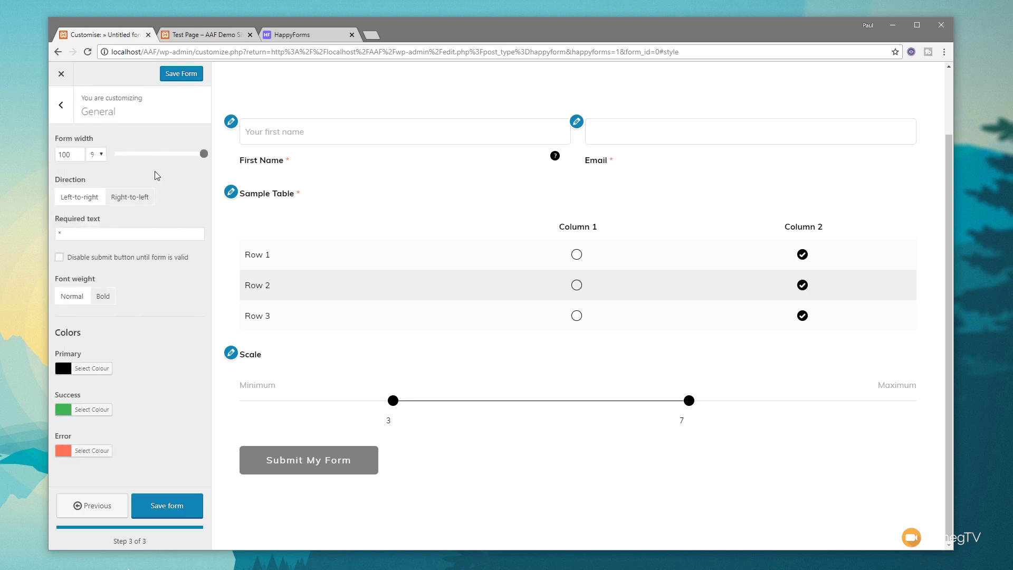
{"action": "left_click", "coordinate": [102, 156]}
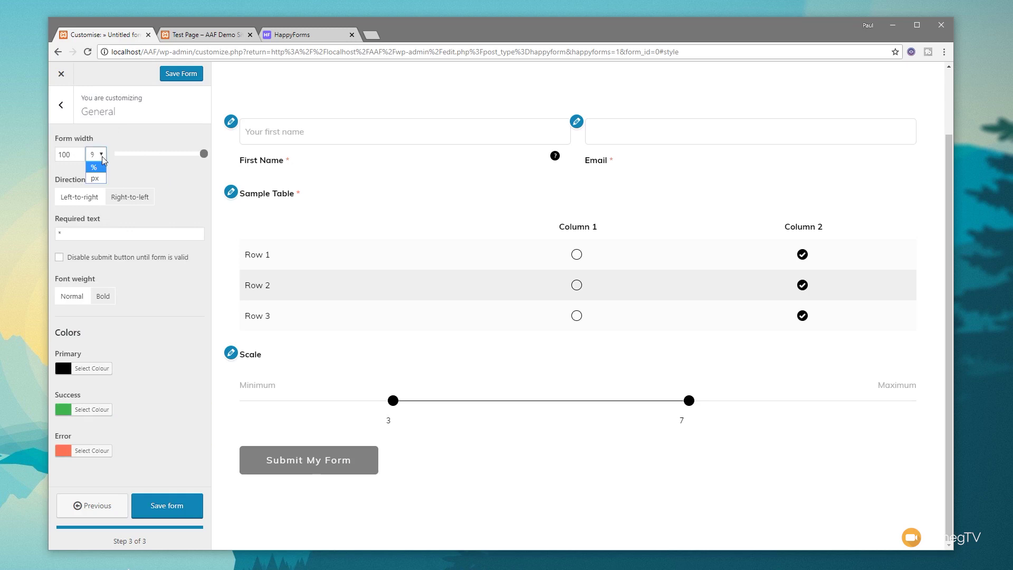
{"action": "left_click", "coordinate": [132, 172]}
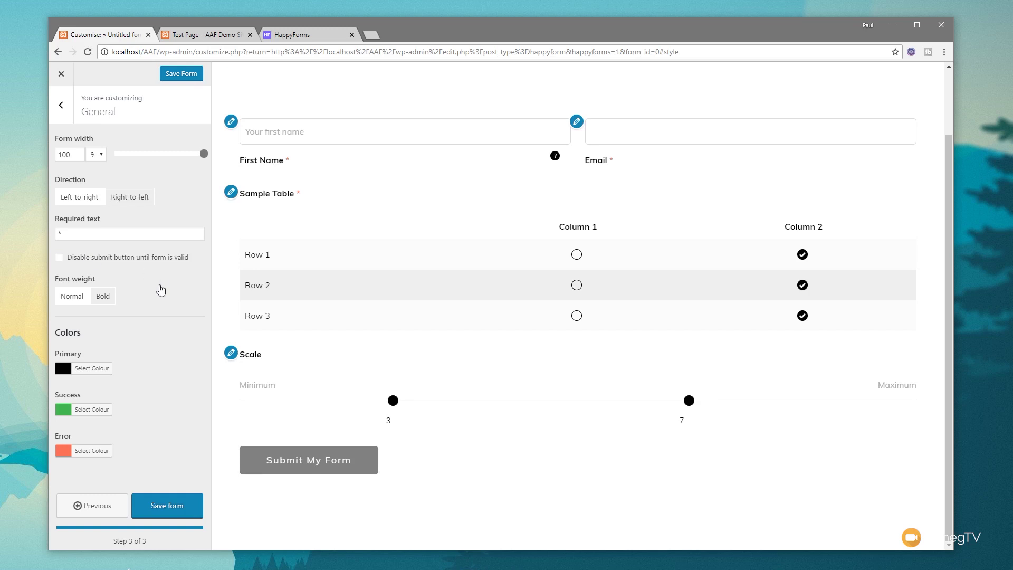
{"action": "left_click", "coordinate": [103, 296]}
{"action": "left_click", "coordinate": [72, 303]}
{"action": "left_click", "coordinate": [62, 106]}
{"action": "left_click", "coordinate": [95, 129]}
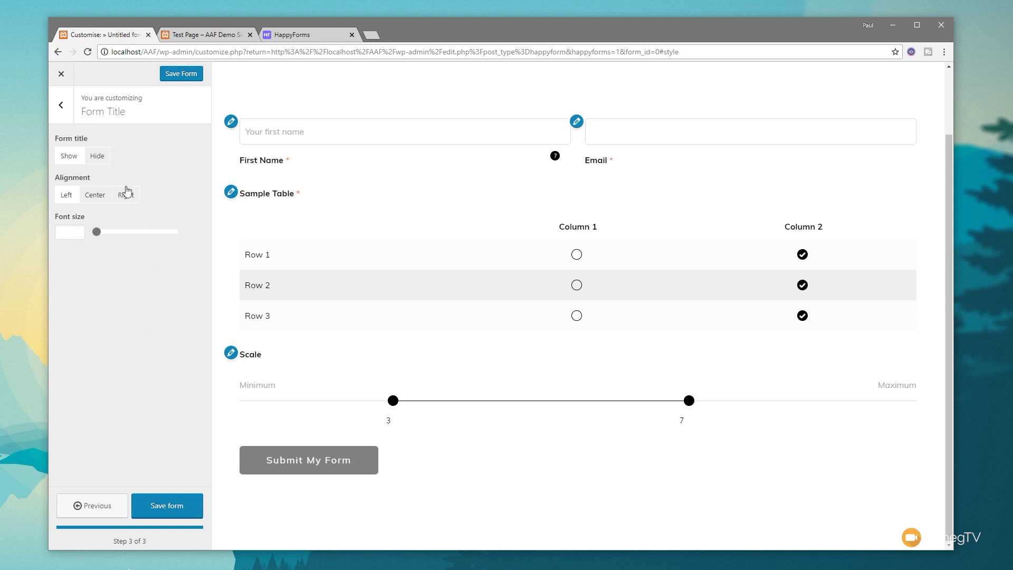
{"action": "left_click", "coordinate": [61, 105]}
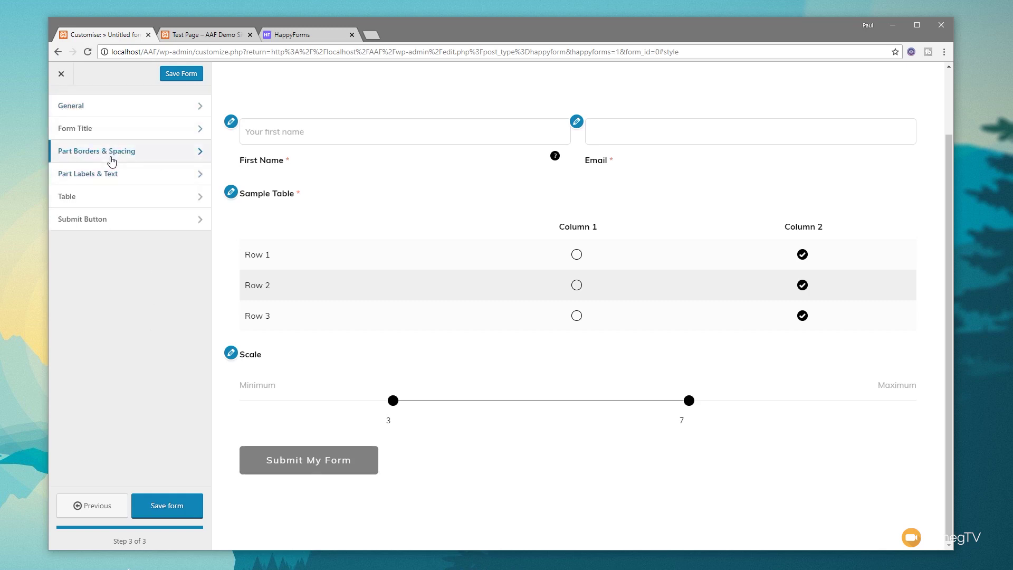
- Set the table's even row primary colour to pale yellow (#eded9c)
{"action": "left_click", "coordinate": [109, 198]}
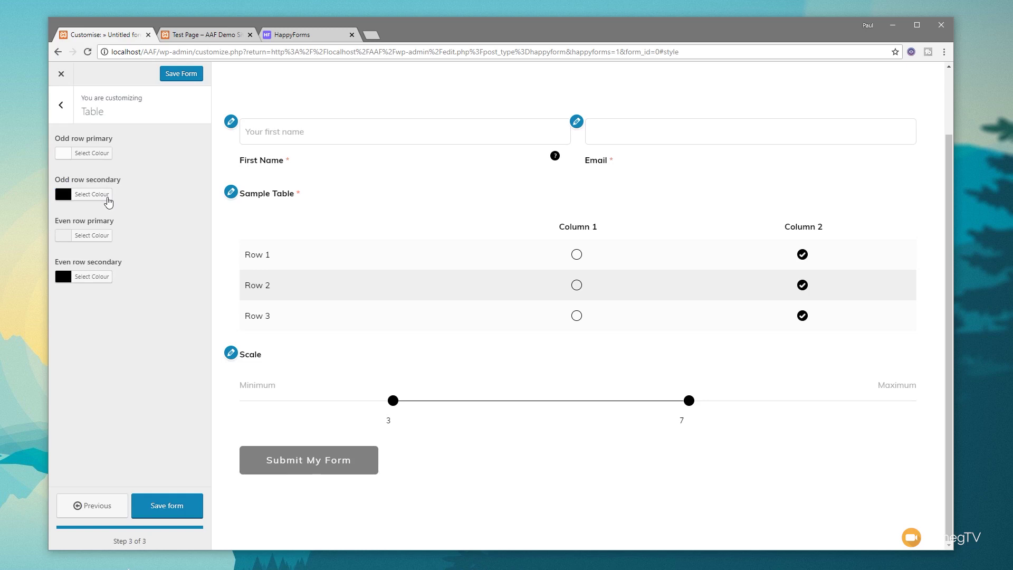
{"action": "left_click", "coordinate": [89, 235]}
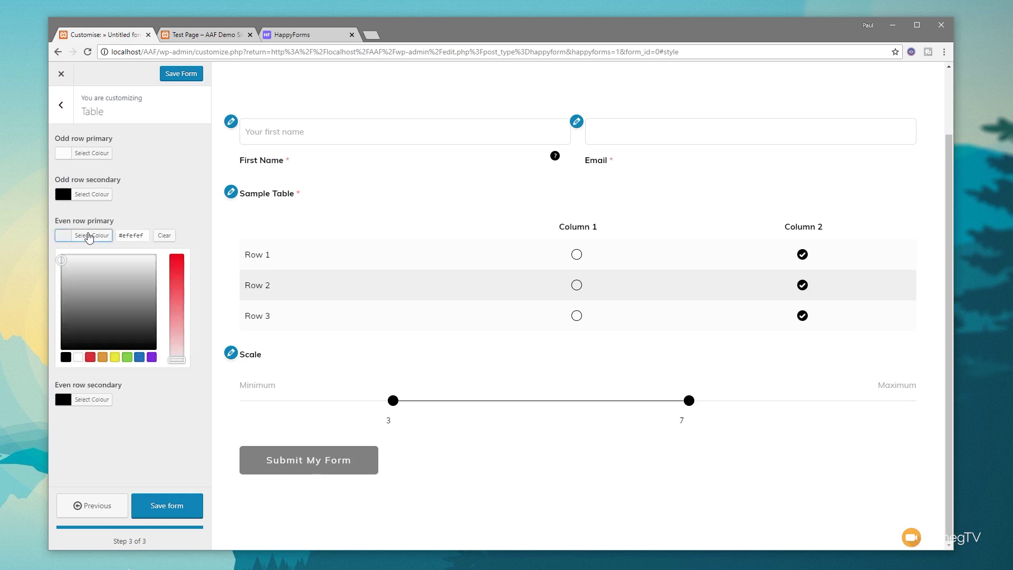
{"action": "left_click", "coordinate": [113, 357]}
{"action": "left_click_drag", "start_coordinate": [177, 272], "coordinate": [176, 326]}
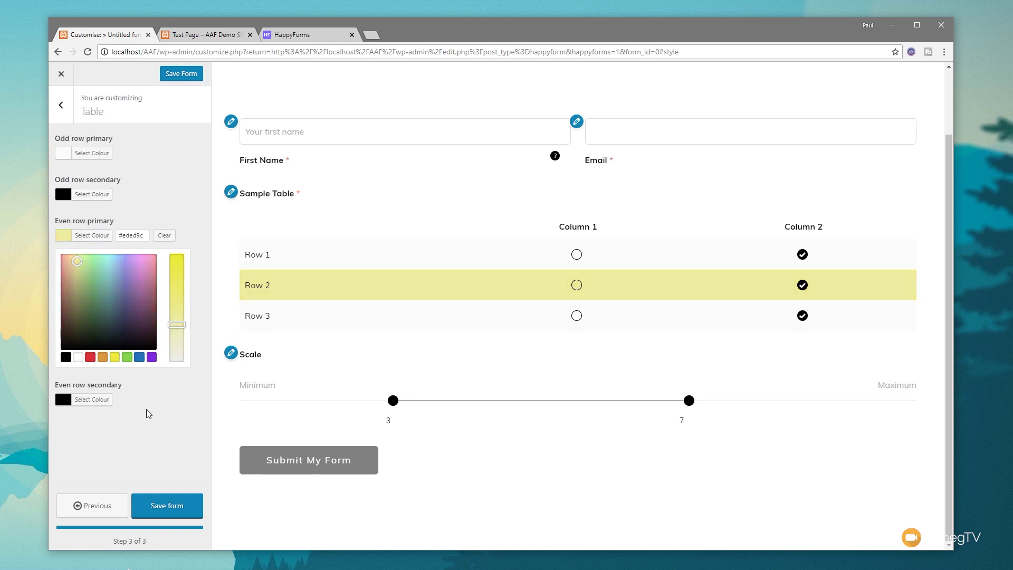
{"action": "left_click", "coordinate": [98, 239]}
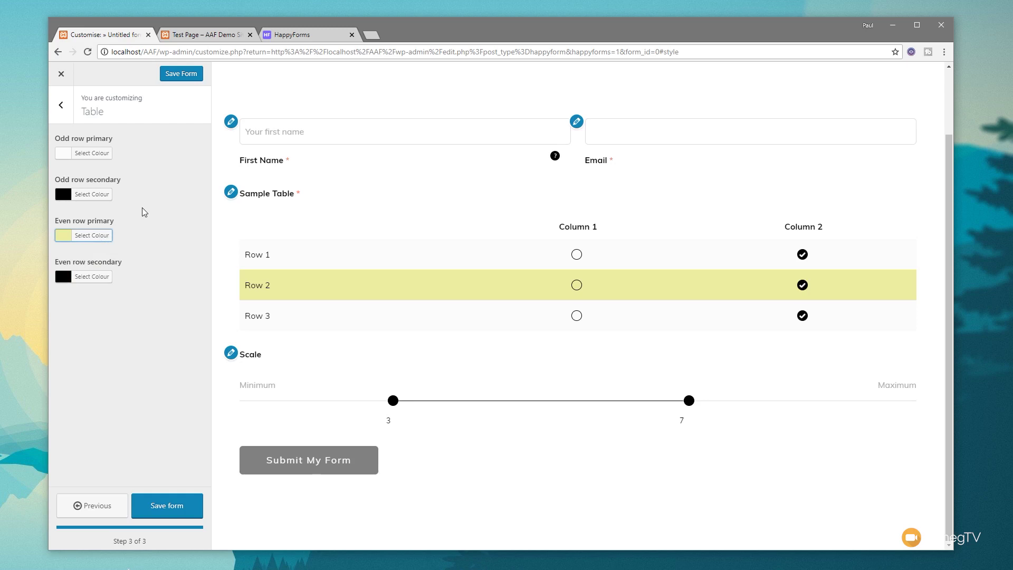
- Set the submit button's background colour to red (#dd3333) and save the form
{"action": "left_click", "coordinate": [62, 105]}
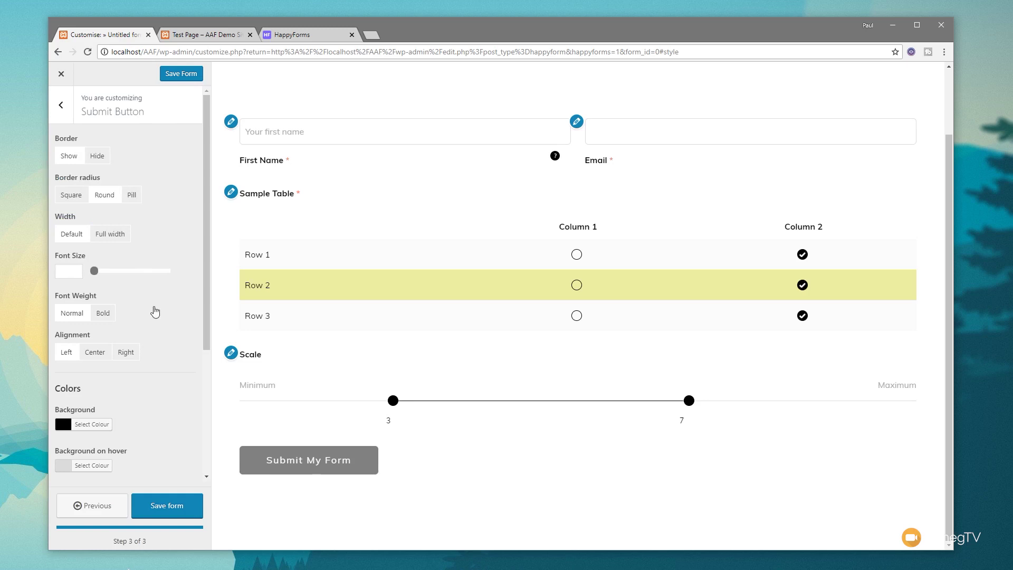
{"action": "scroll", "coordinate": [153, 348], "scroll_direction": "down", "scroll_amount": 3}
{"action": "left_click", "coordinate": [93, 267]}
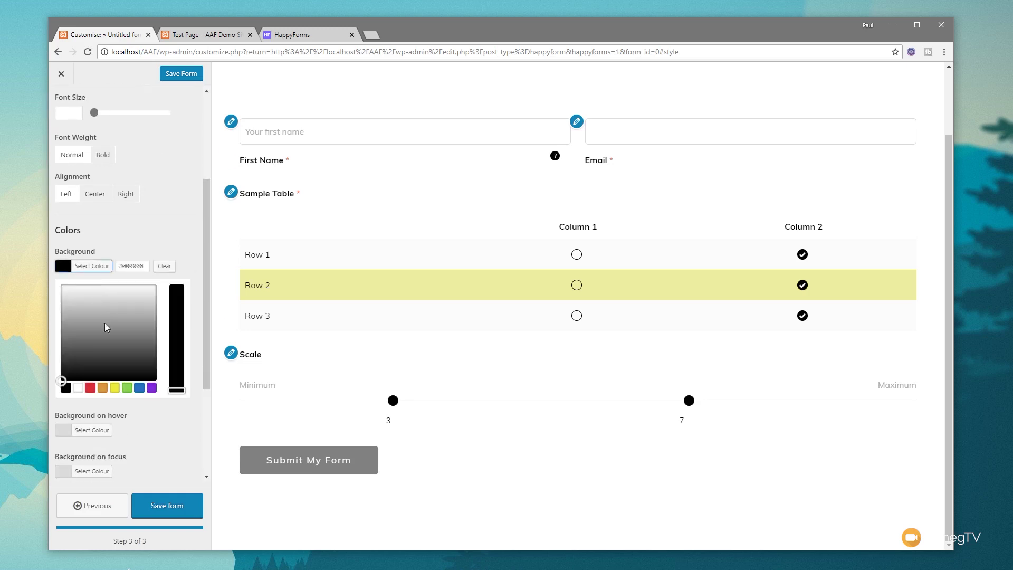
{"action": "left_click", "coordinate": [90, 388]}
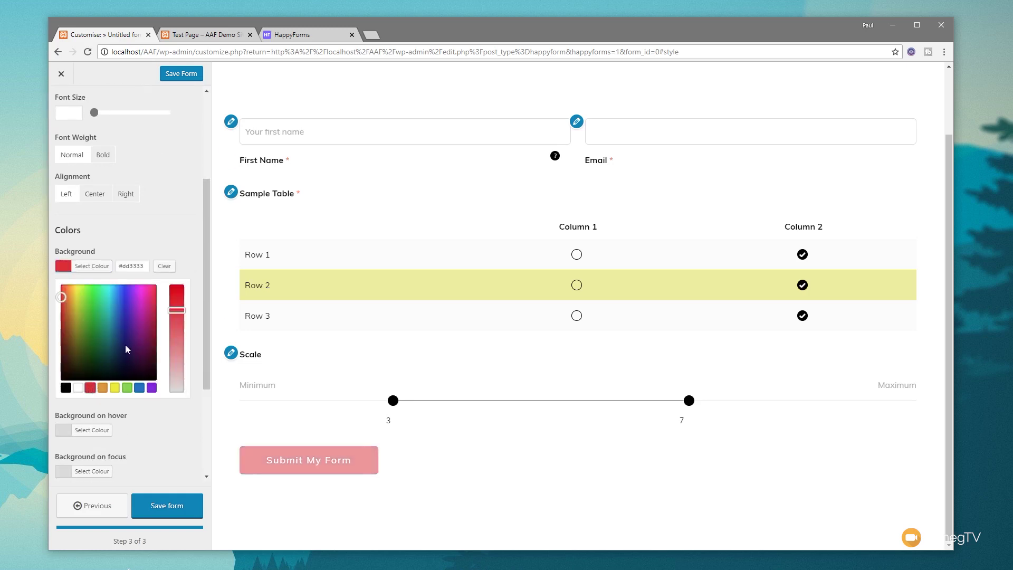
{"action": "left_click", "coordinate": [158, 253]}
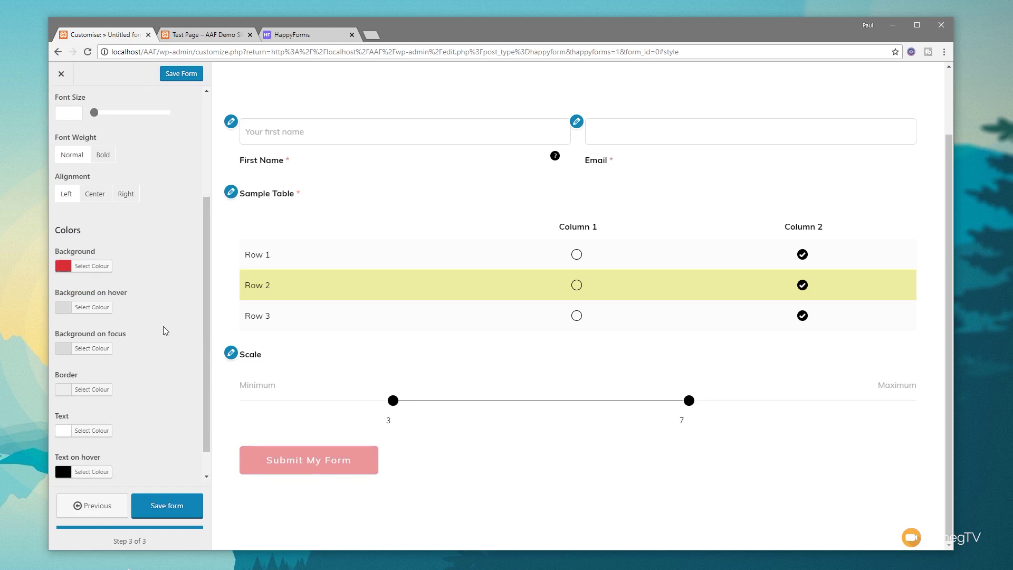
{"action": "scroll", "coordinate": [165, 330], "scroll_direction": "down", "scroll_amount": 1}
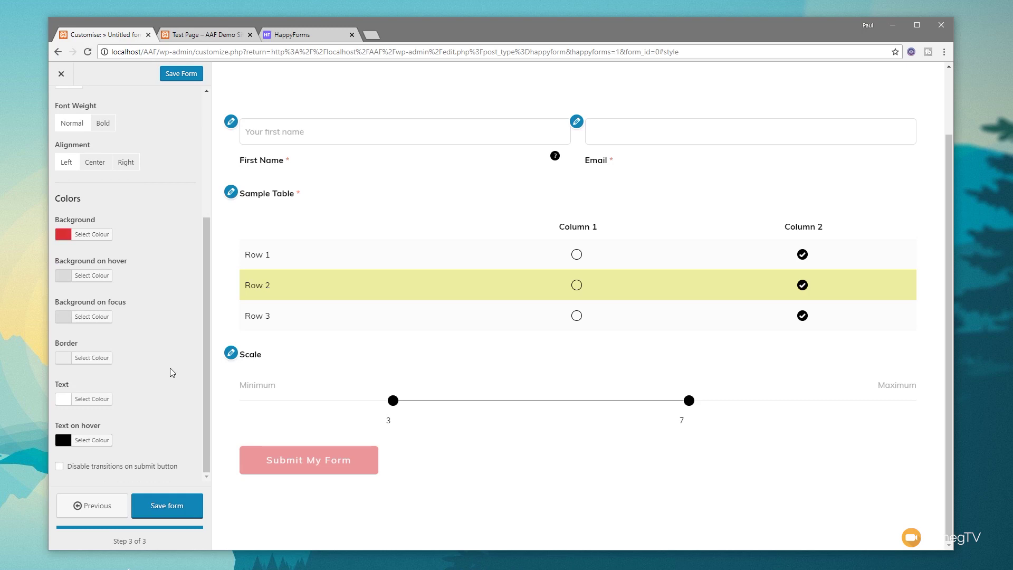
{"action": "left_click", "coordinate": [175, 506]}
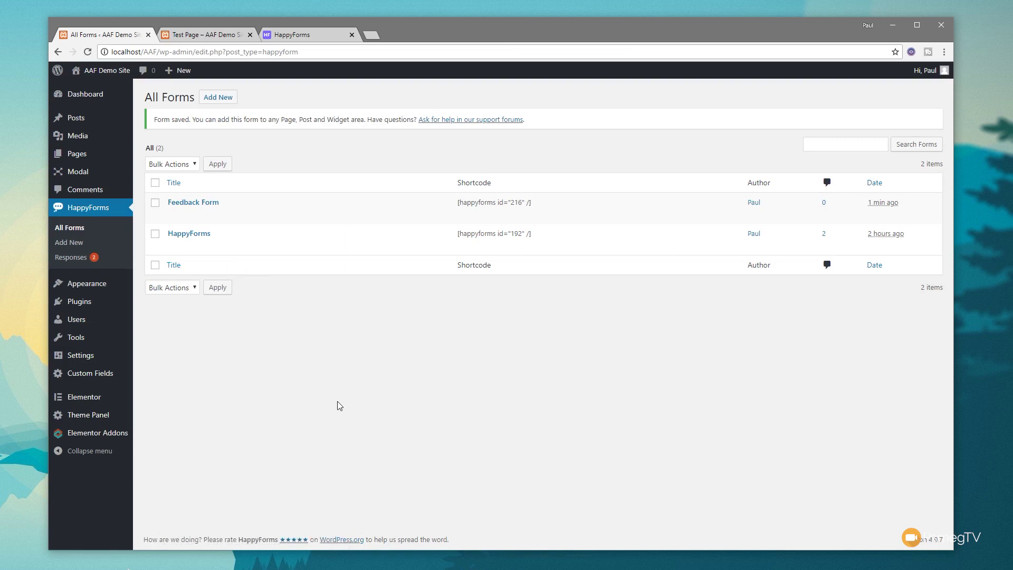
- Create a new WordPress page titled "Happy Test"
{"action": "mouse_move", "coordinate": [87, 157]}
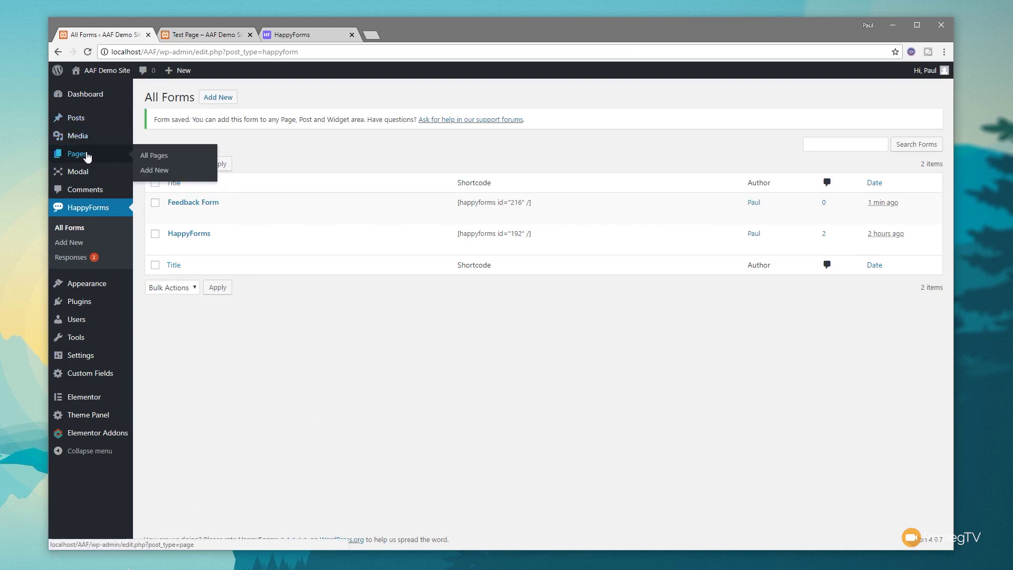
{"action": "left_click", "coordinate": [151, 158]}
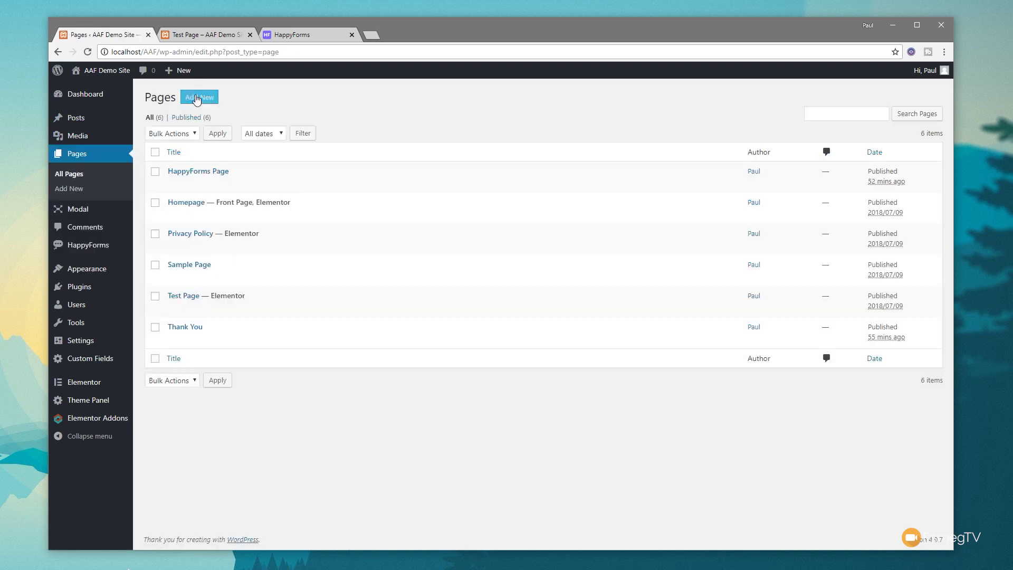
{"action": "left_click", "coordinate": [173, 126]}
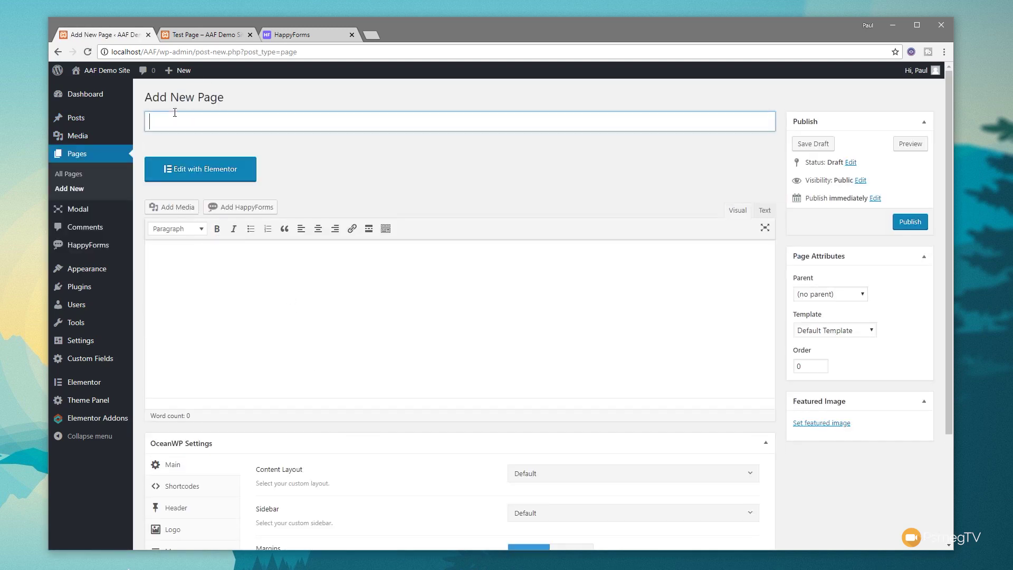
{"action": "type", "text": "Happy Test"}
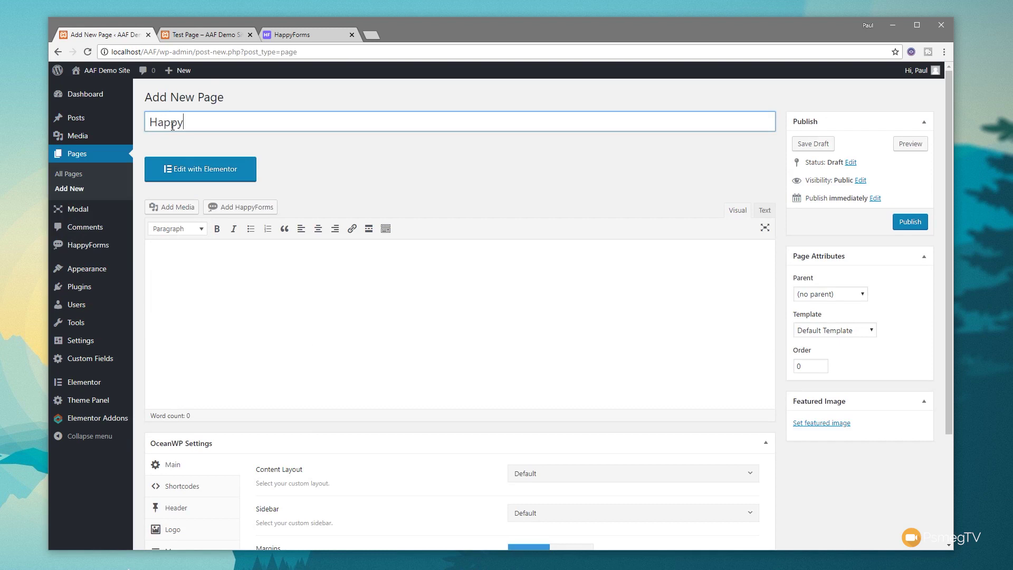
- Insert the existing form named HappyForms into the page content
{"action": "left_click", "coordinate": [269, 317]}
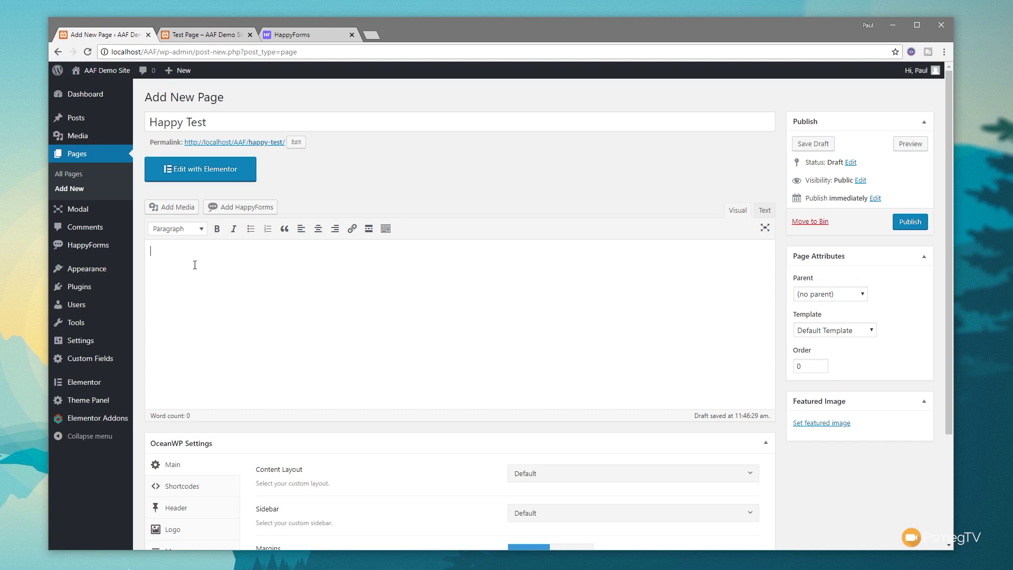
{"action": "left_click", "coordinate": [232, 209]}
{"action": "left_click", "coordinate": [465, 268]}
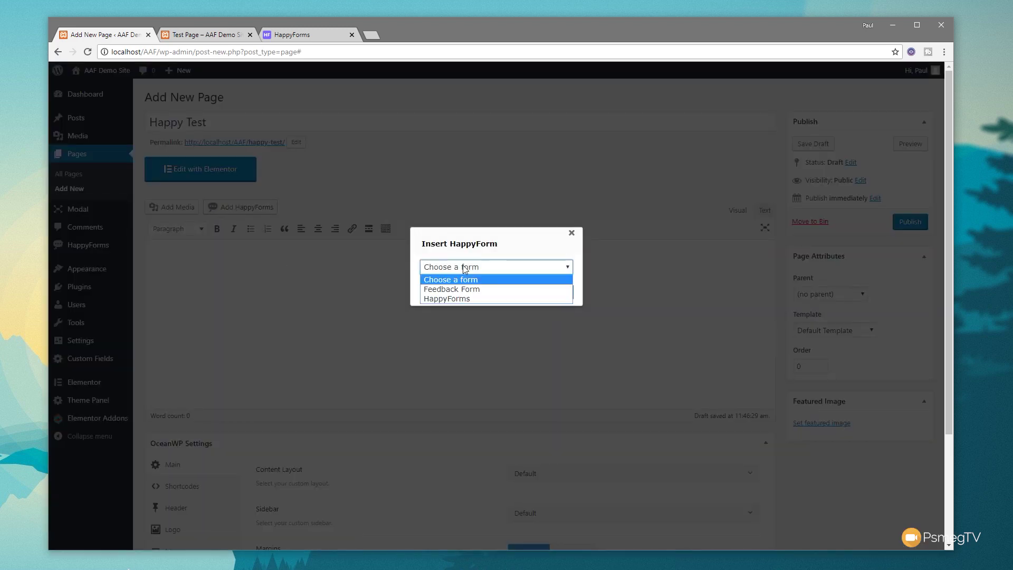
{"action": "left_click", "coordinate": [468, 298]}
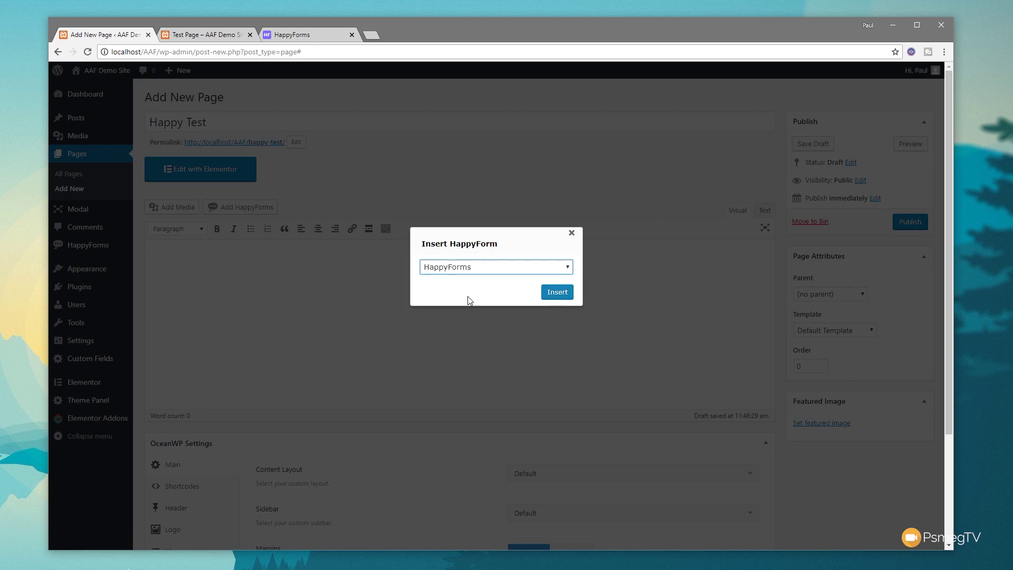
{"action": "left_click", "coordinate": [558, 293]}
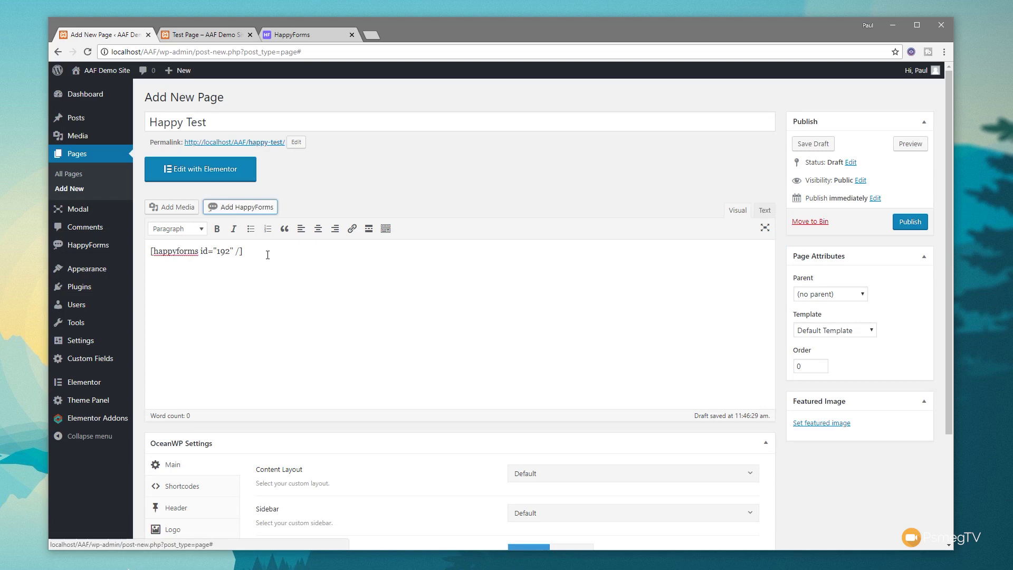
- Publish the Happy Test page and open its permalink in a new browser tab
{"action": "left_click", "coordinate": [925, 223]}
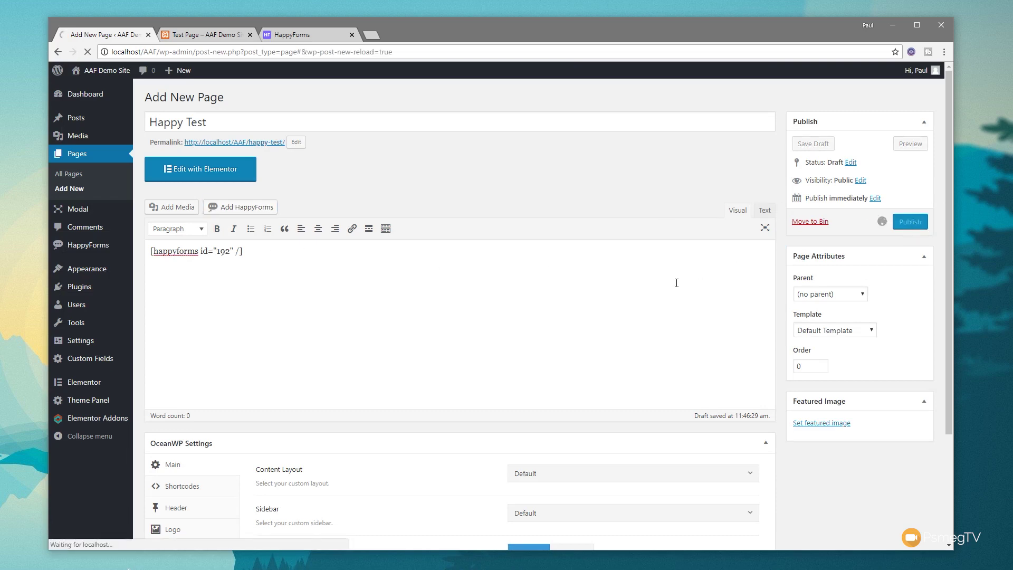
{"action": "middle_click", "coordinate": [266, 174]}
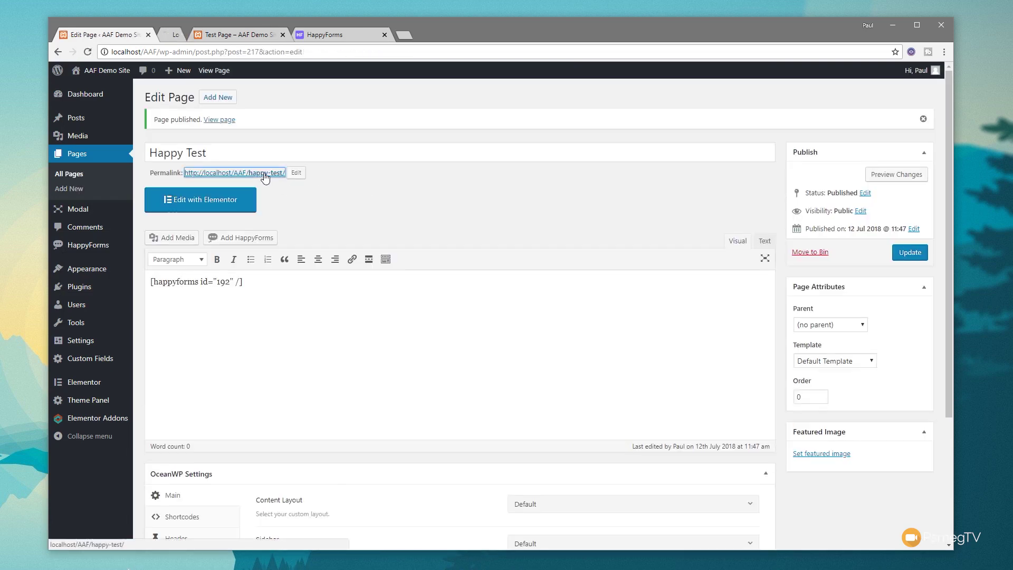
- Look through the embedded form on the published Happy Test page and close its browser tab
{"action": "left_click", "coordinate": [209, 36]}
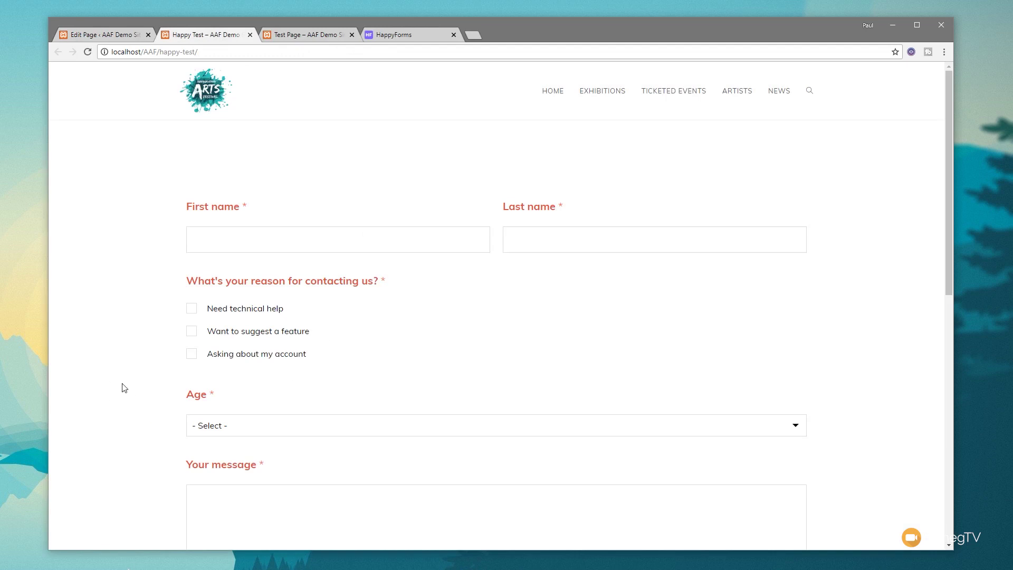
{"action": "scroll", "coordinate": [123, 387], "scroll_direction": "down", "scroll_amount": 7}
{"action": "scroll", "coordinate": [123, 387], "scroll_direction": "up", "scroll_amount": 7}
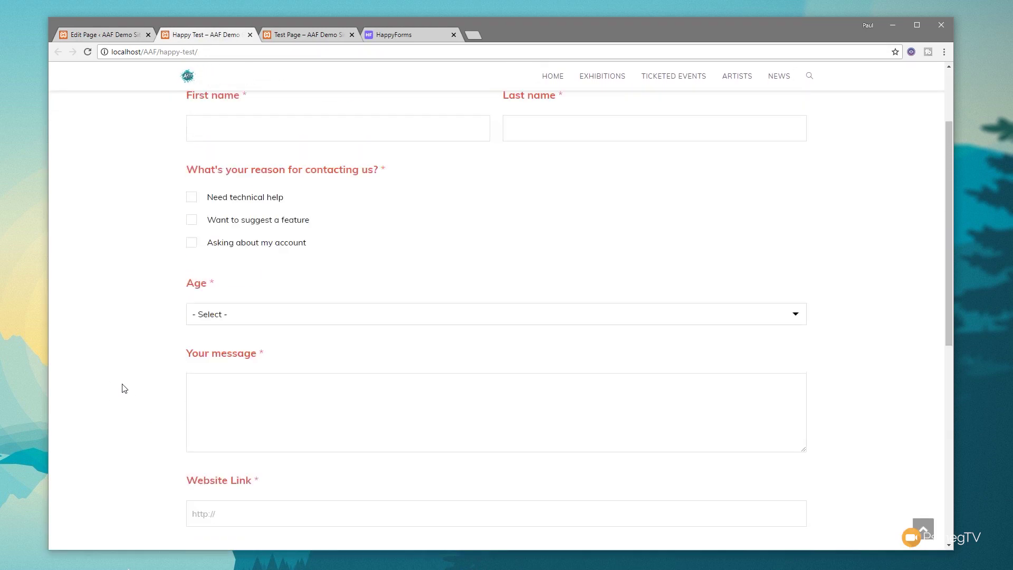
{"action": "left_click", "coordinate": [250, 35]}
- Replace the form shortcode in the Happy Test page with the Feedback Form and update the page
{"action": "left_click_drag", "start_coordinate": [275, 283], "coordinate": [150, 283]}
{"action": "key", "text": "BackSpace"}
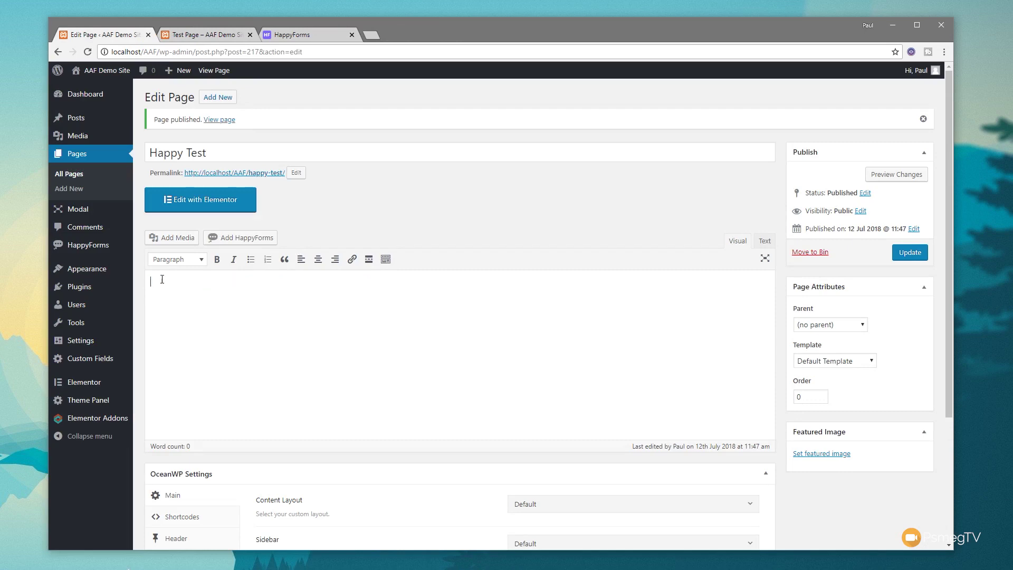
{"action": "left_click", "coordinate": [234, 238]}
{"action": "left_click", "coordinate": [435, 267]}
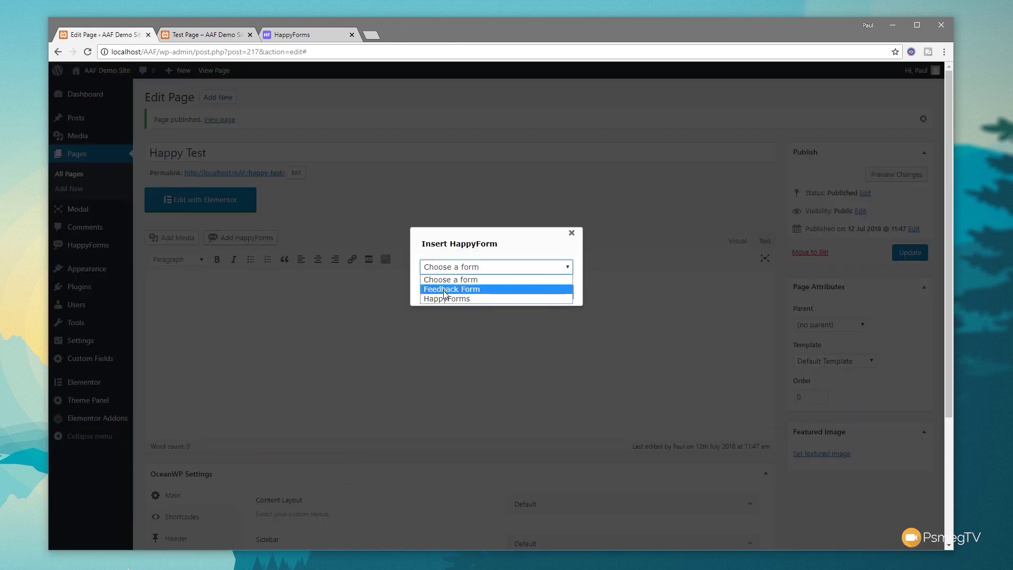
{"action": "left_click", "coordinate": [444, 289]}
{"action": "left_click", "coordinate": [564, 298]}
{"action": "left_click", "coordinate": [910, 253]}
- Test the Feedback Form on the live page in a new tab, setting the Scale's upper value to 5 and Row 2 to Column 1, and close the tab
{"action": "left_click", "coordinate": [256, 173], "text": "ctrl"}
{"action": "left_click", "coordinate": [205, 33]}
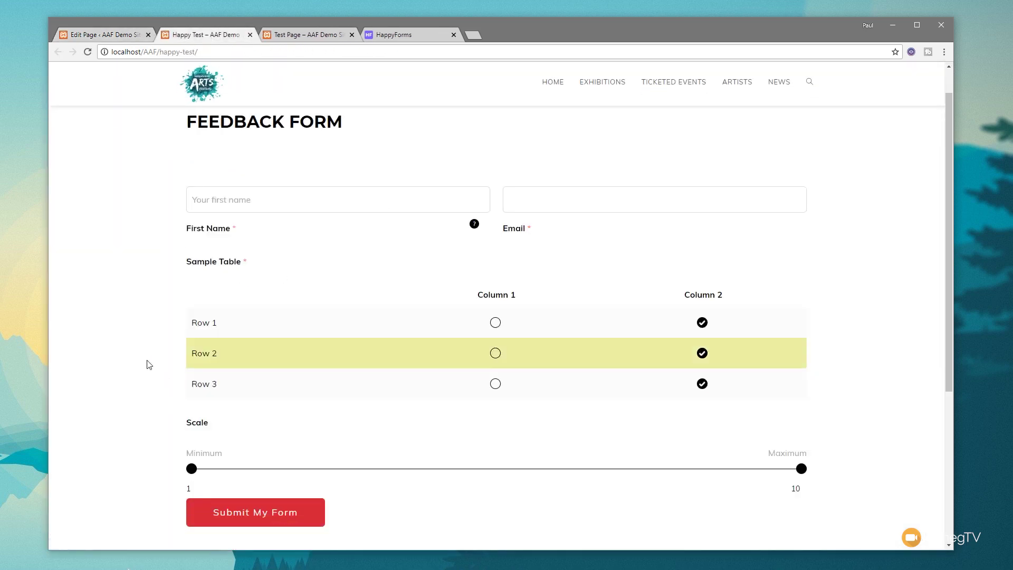
{"action": "scroll", "coordinate": [120, 355], "scroll_direction": "down", "scroll_amount": 5}
{"action": "scroll", "coordinate": [803, 305], "scroll_direction": "up", "scroll_amount": 2}
{"action": "mouse_move", "coordinate": [802, 331]}
{"action": "left_mouse_down"}
{"action": "mouse_move", "coordinate": [554, 335]}
{"action": "mouse_move", "coordinate": [800, 331]}
{"action": "left_mouse_up"}
{"action": "left_click_drag", "start_coordinate": [194, 335], "coordinate": [465, 340]}
{"action": "left_click", "coordinate": [497, 216]}
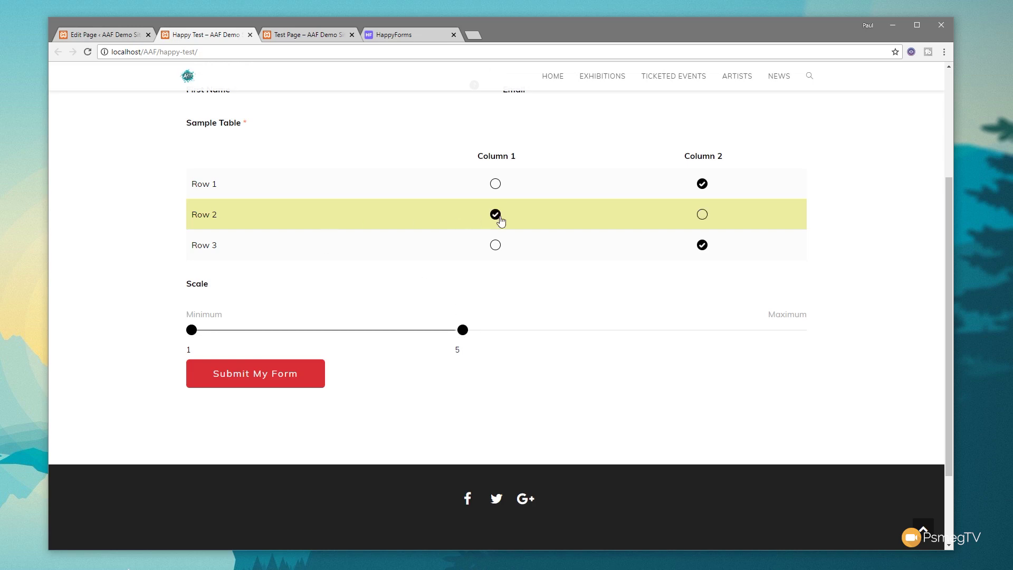
{"action": "scroll", "coordinate": [373, 265], "scroll_direction": "up", "scroll_amount": 2}
{"action": "left_click", "coordinate": [241, 173]}
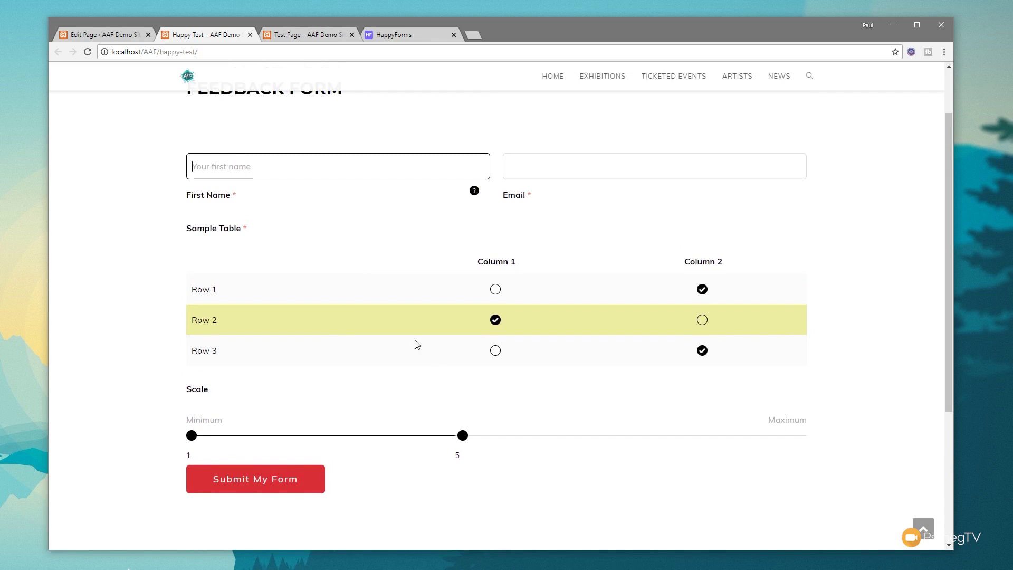
{"action": "left_click", "coordinate": [250, 34]}
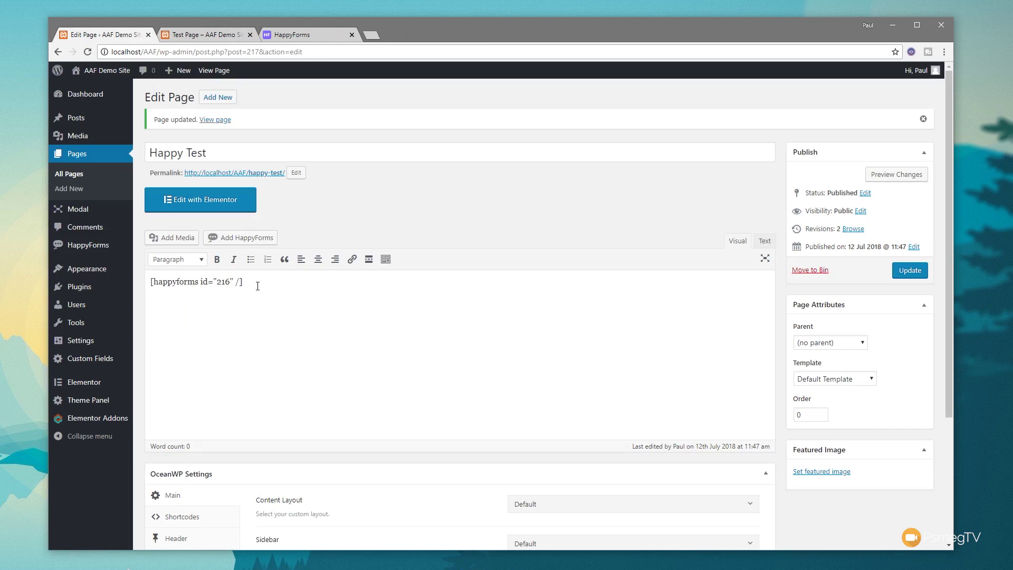
- Cut the form shortcode from the page content and open the page in Elementor
{"action": "left_click_drag", "start_coordinate": [260, 288], "coordinate": [149, 284]}
{"action": "key", "text": "ctrl+x"}
{"action": "left_click", "coordinate": [211, 207]}
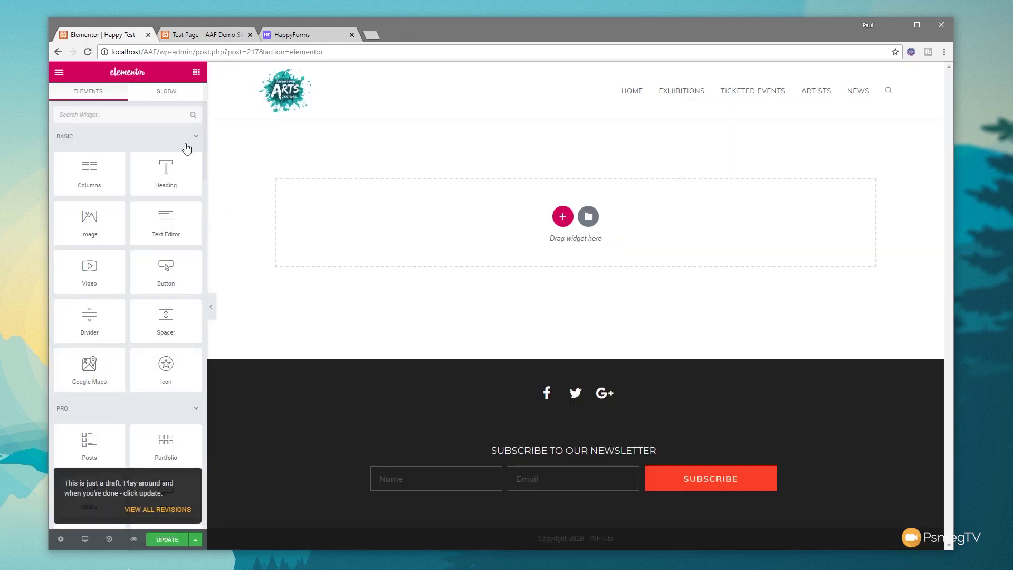
- Find the HappyForms widget by searching for "happy", add it to the page canvas and title it "Please Complete Form"
{"action": "left_click", "coordinate": [110, 112]}
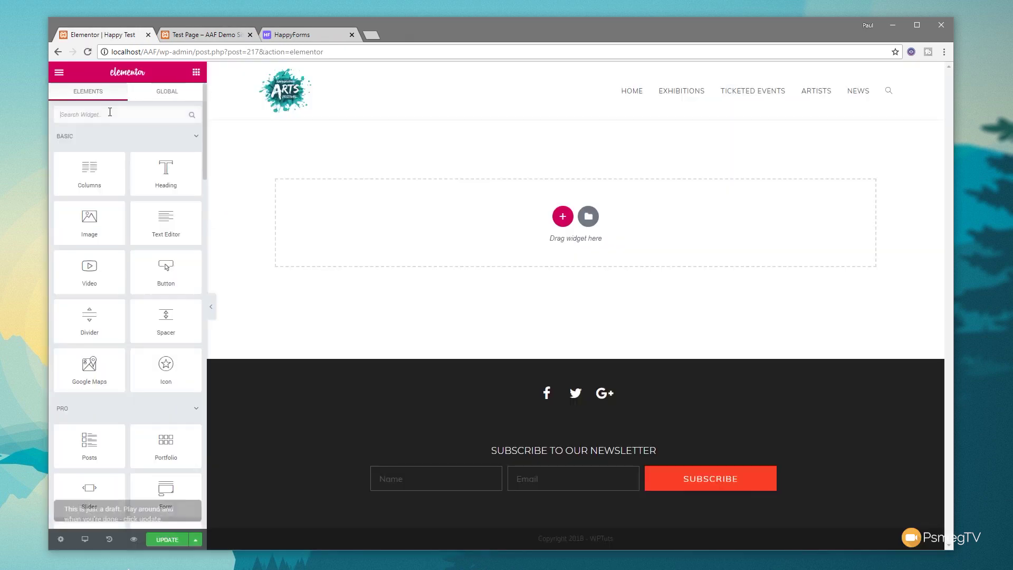
{"action": "type", "text": "happy"}
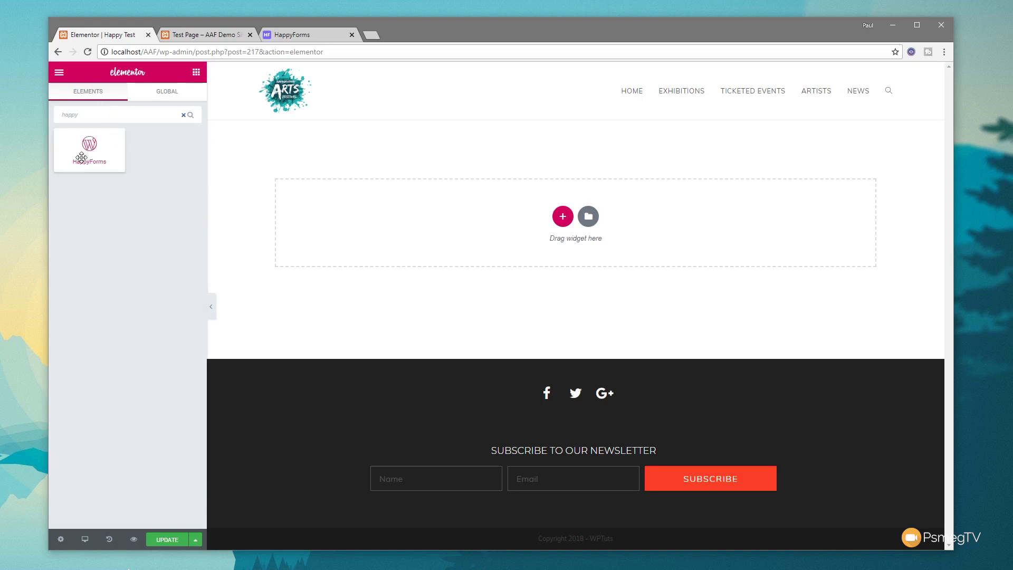
{"action": "left_click_drag", "start_coordinate": [81, 157], "coordinate": [309, 222]}
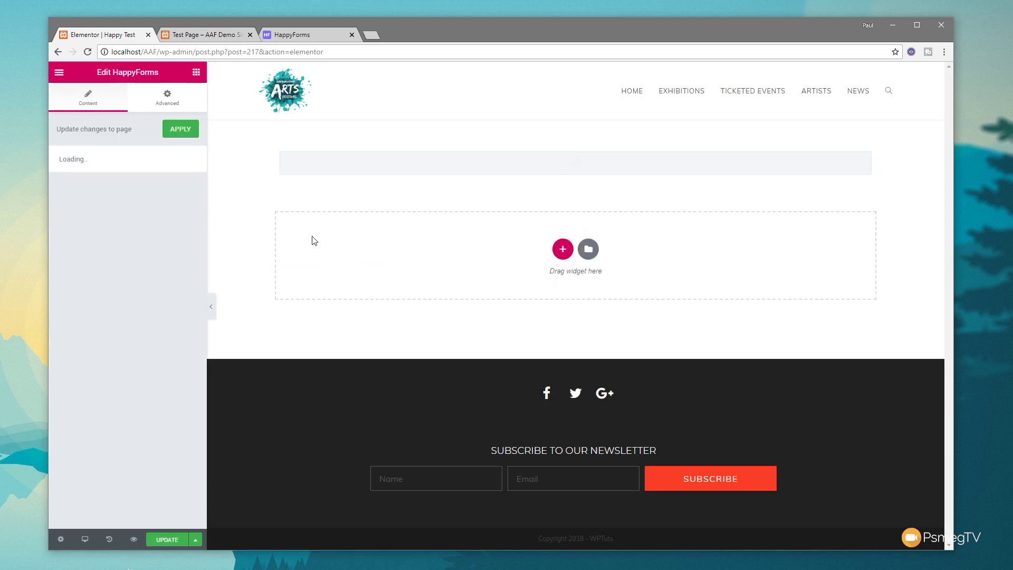
{"action": "left_click", "coordinate": [100, 180]}
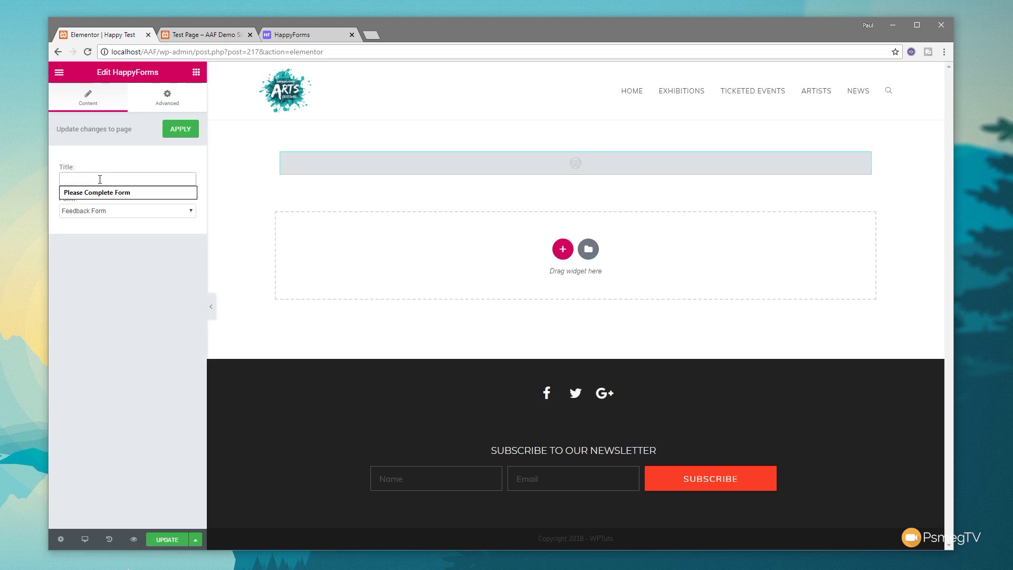
{"action": "left_click", "coordinate": [100, 192]}
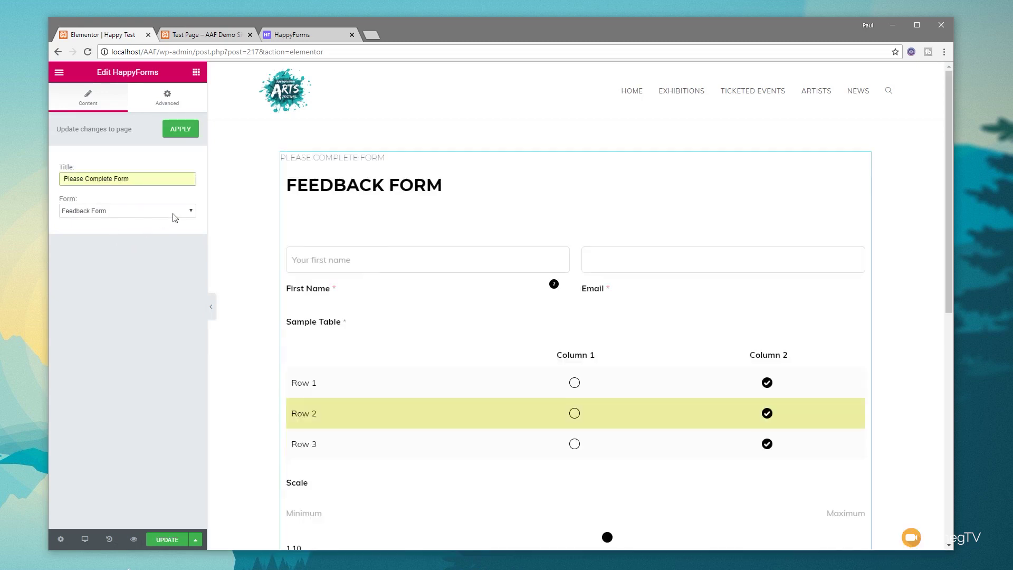
- Try the HappyForms form in the widget, return the selection to Feedback Form and apply the change
{"action": "left_click", "coordinate": [173, 214]}
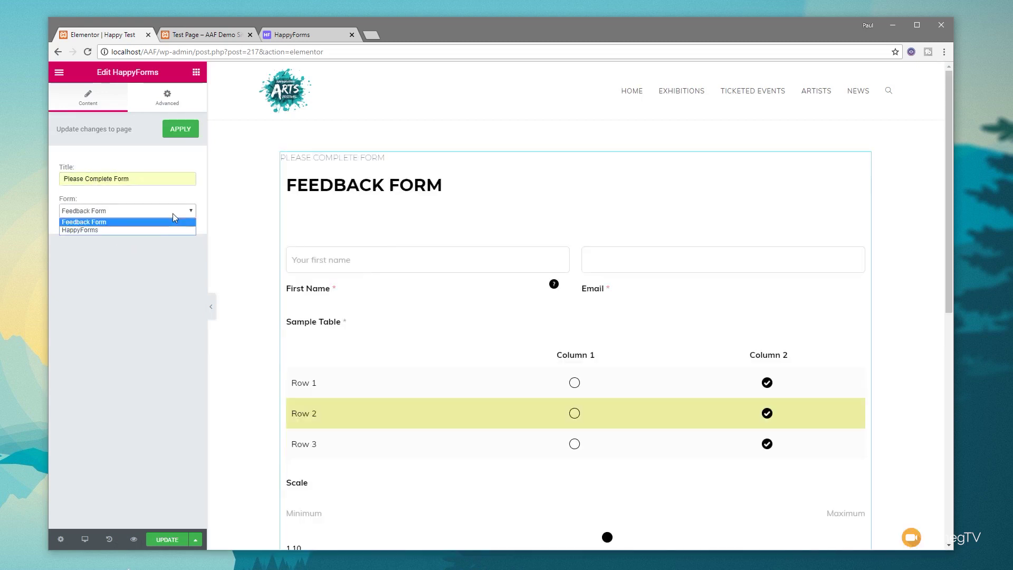
{"action": "left_click", "coordinate": [139, 230]}
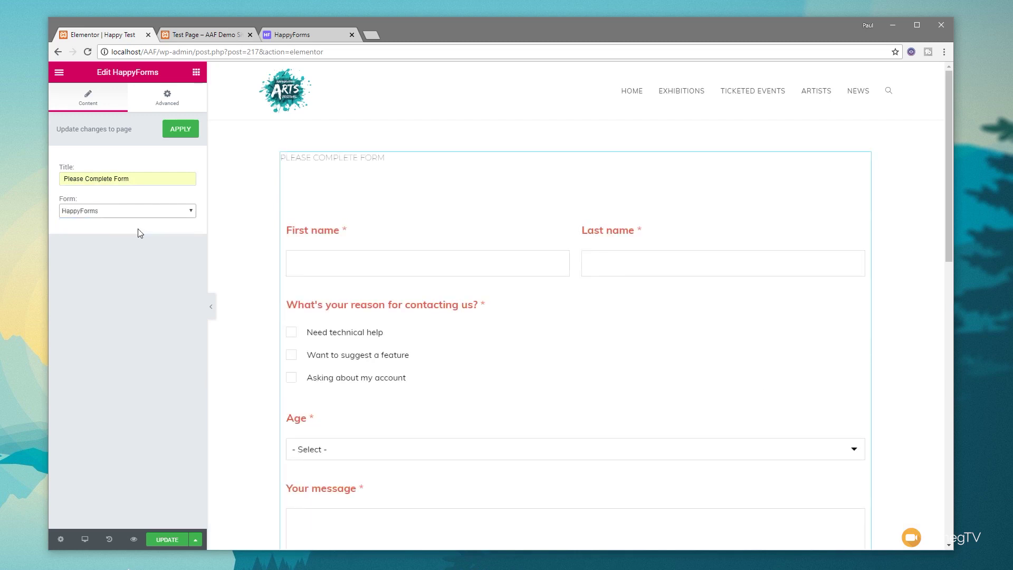
{"action": "left_click", "coordinate": [140, 212]}
{"action": "left_click", "coordinate": [127, 222]}
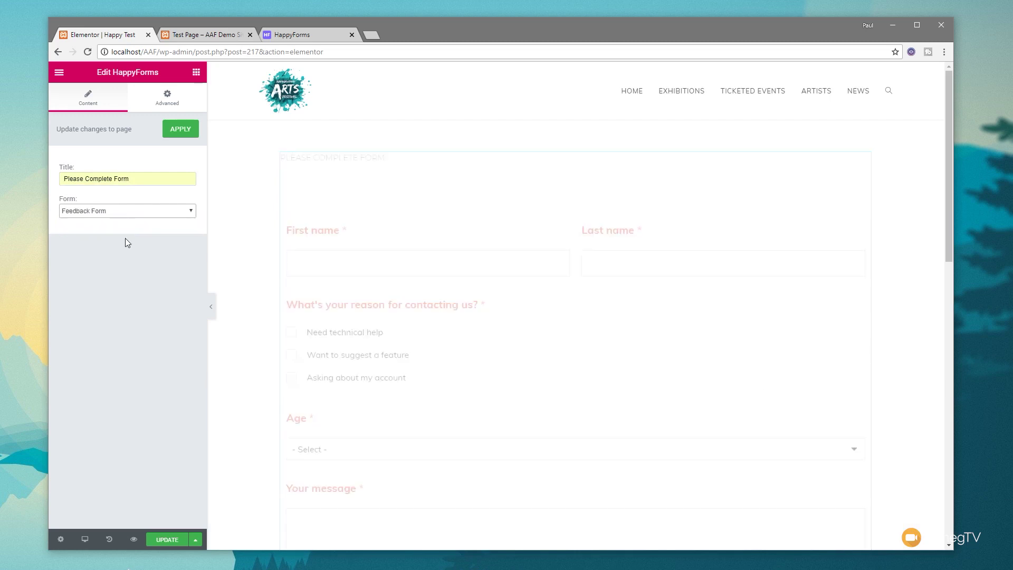
{"action": "left_click", "coordinate": [182, 135]}
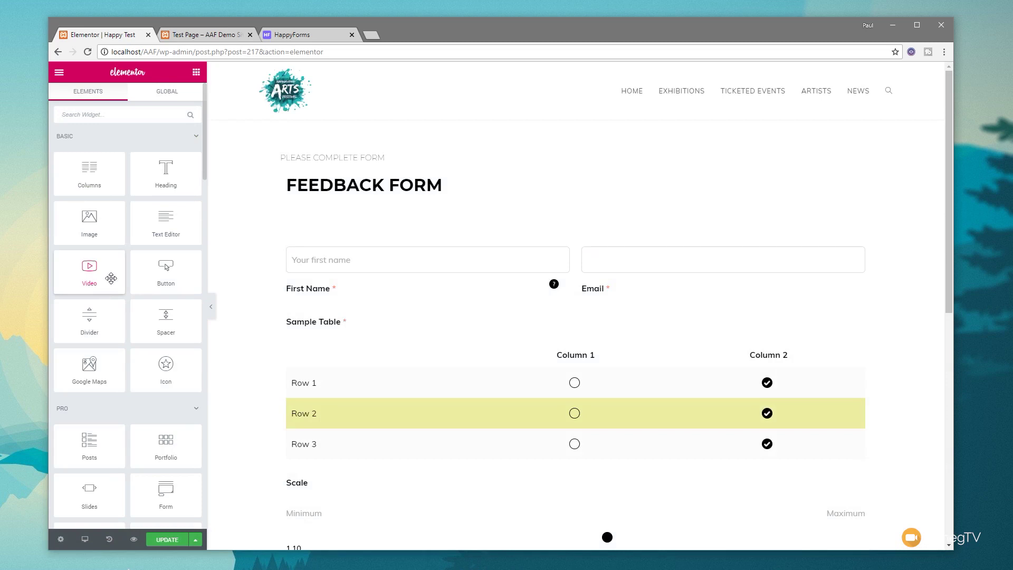
- Exit Elementor to the WordPress dashboard, leaving without publishing the changes
{"action": "left_click", "coordinate": [62, 76]}
{"action": "left_click", "coordinate": [112, 294]}
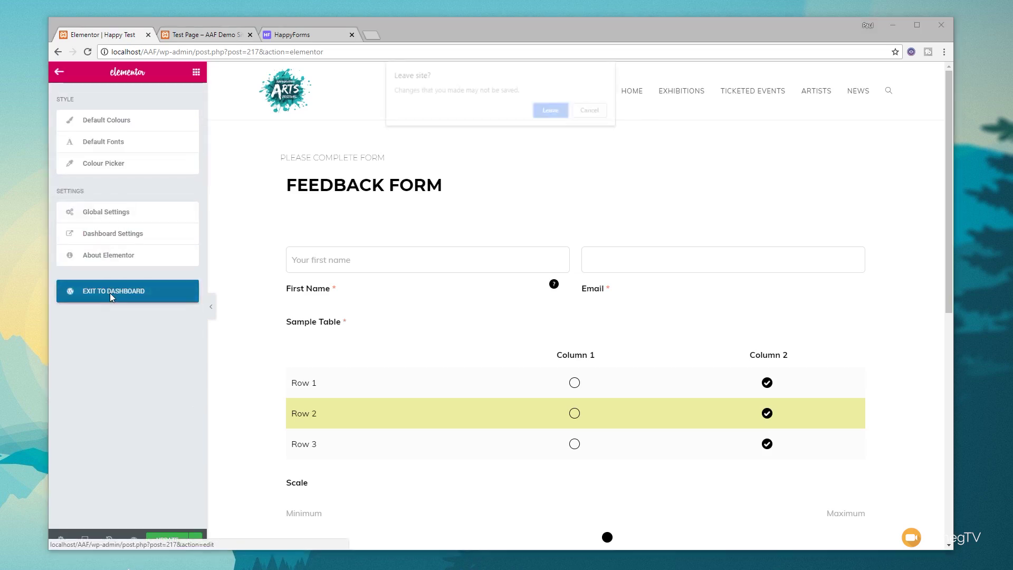
{"action": "left_click", "coordinate": [552, 111]}
- Open the HappyForms responses list and view the newest response and the one before it
{"action": "mouse_move", "coordinate": [121, 249]}
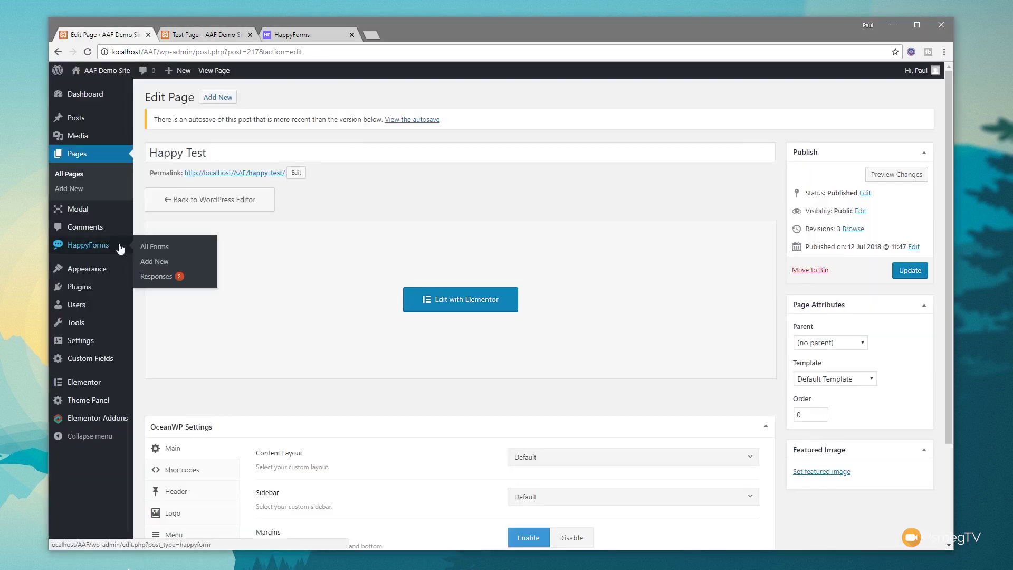
{"action": "left_click", "coordinate": [93, 249]}
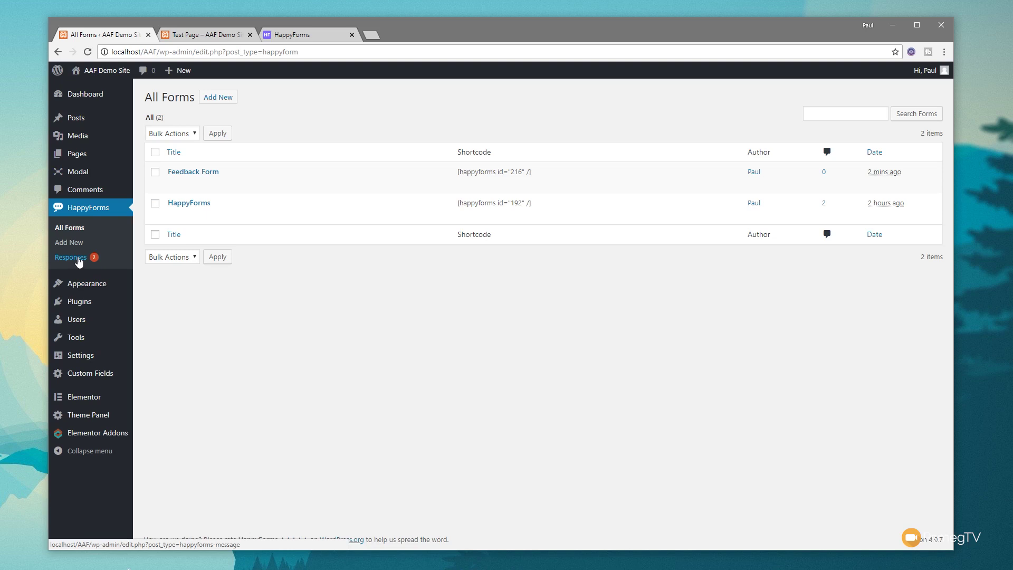
{"action": "left_click", "coordinate": [79, 258]}
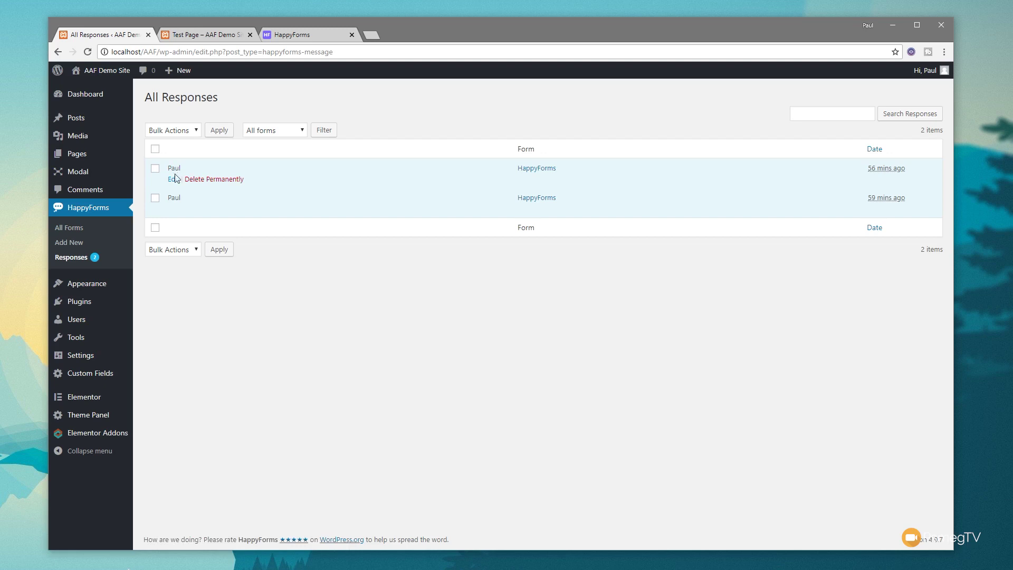
{"action": "left_click", "coordinate": [174, 180]}
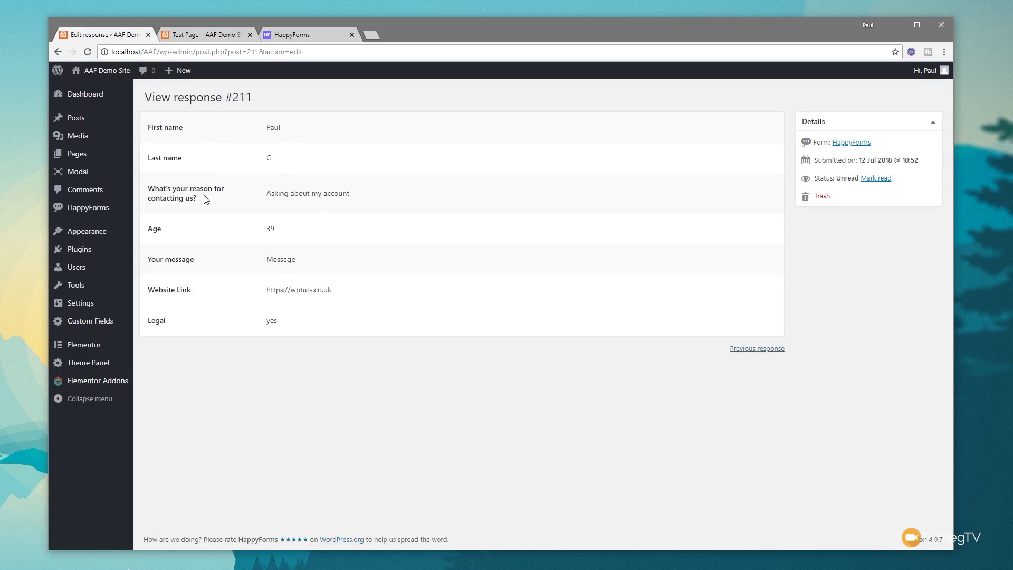
{"action": "left_click", "coordinate": [773, 349]}
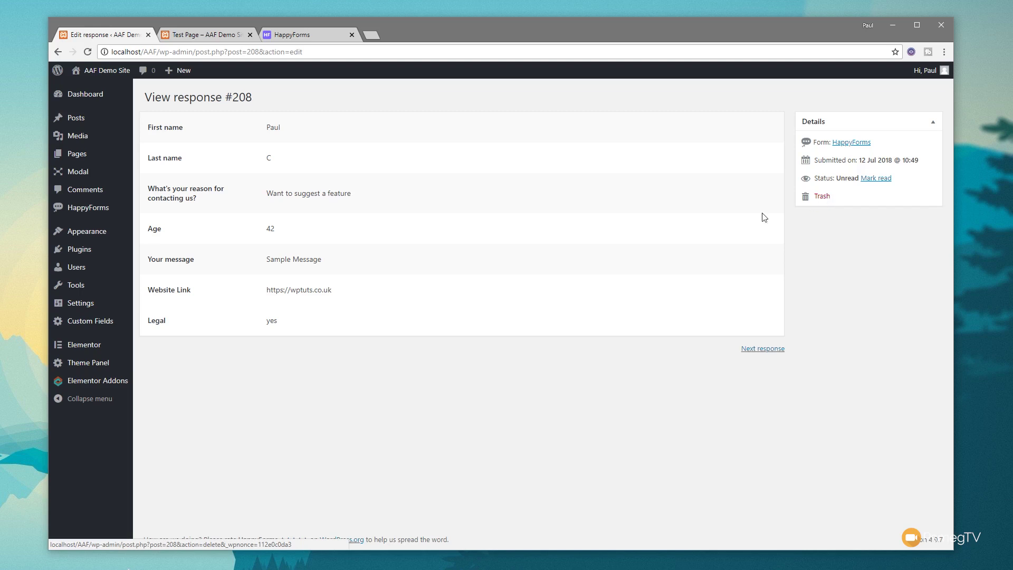
- Return to the responses list and permanently delete the older HappyForms response with a bulk action
{"action": "mouse_move", "coordinate": [100, 211]}
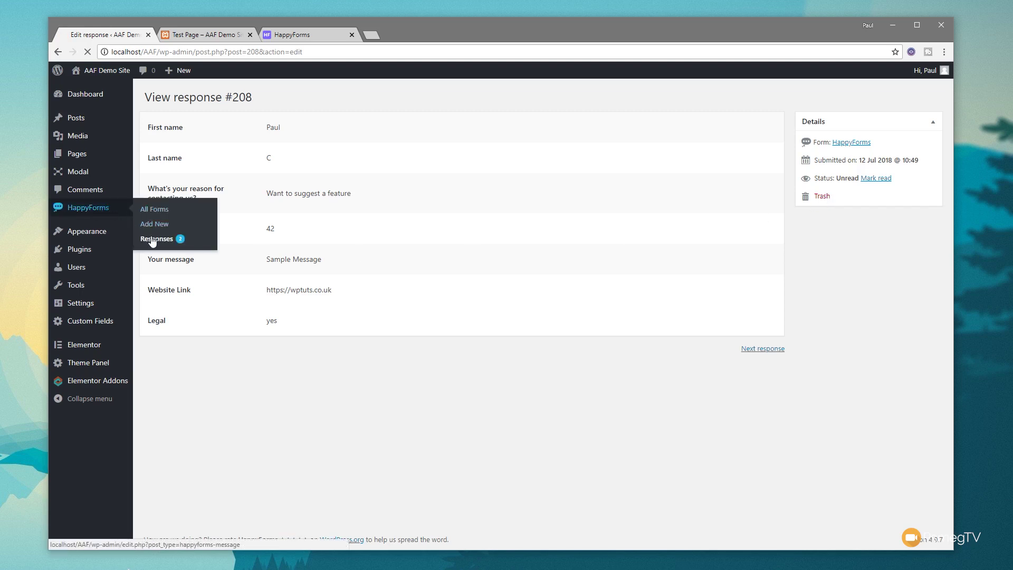
{"action": "left_click", "coordinate": [154, 239]}
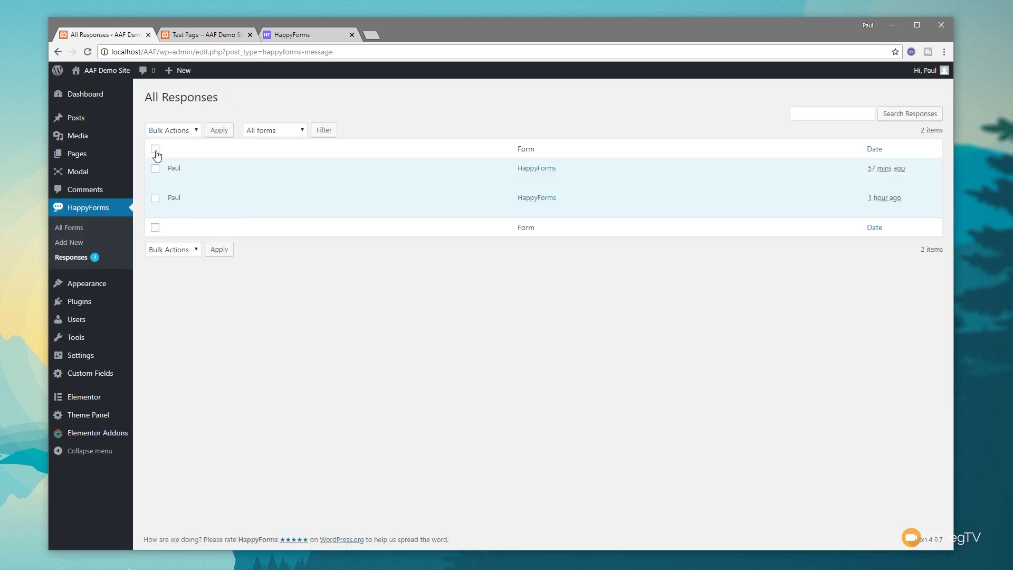
{"action": "left_click", "coordinate": [155, 198]}
{"action": "left_click", "coordinate": [196, 131]}
{"action": "left_click", "coordinate": [175, 175]}
{"action": "left_click", "coordinate": [219, 130]}
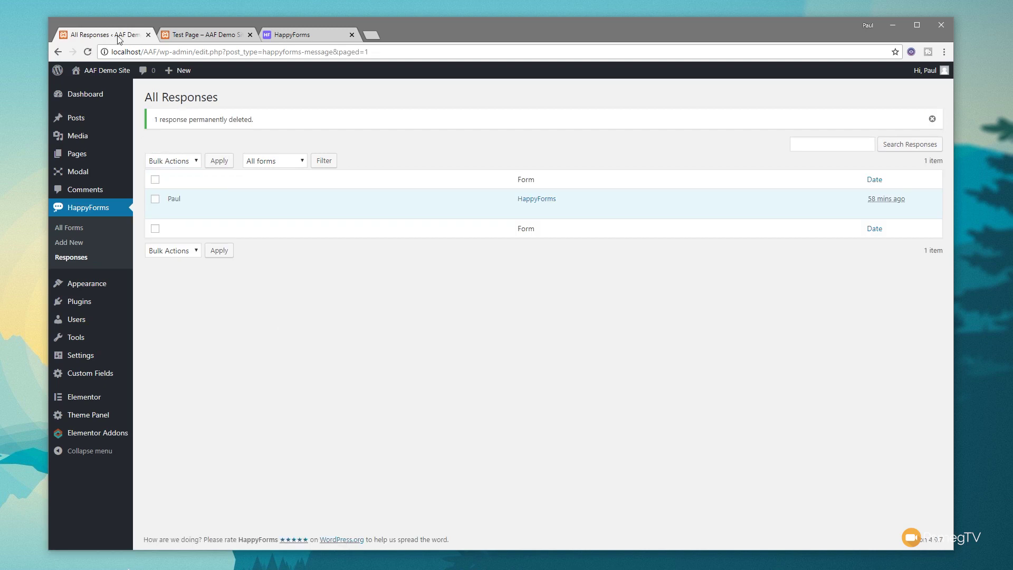
- Open the popup form on the Test Page, look through all its fields, and switch to the HappyForms website
{"action": "left_click", "coordinate": [187, 37]}
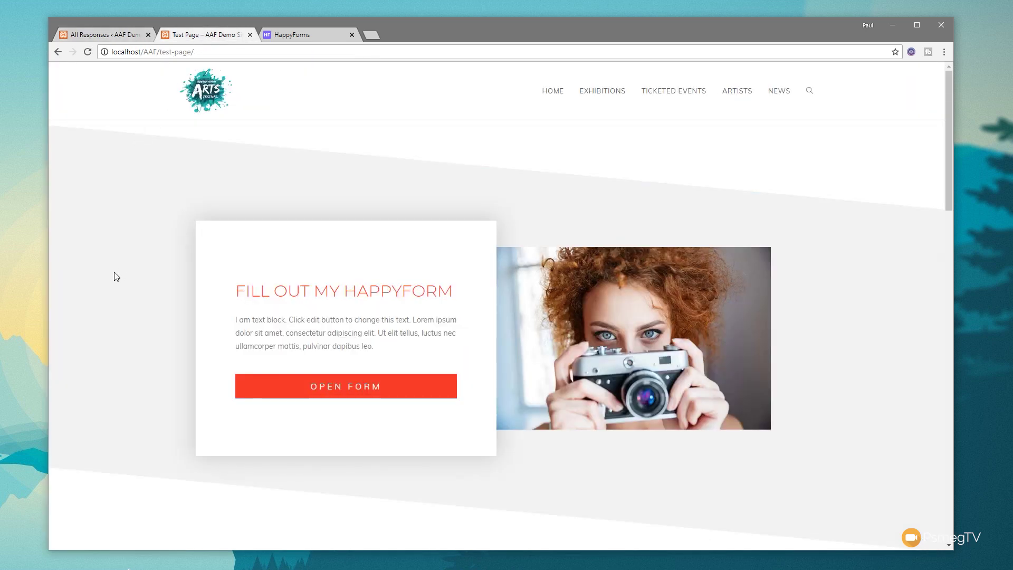
{"action": "left_click", "coordinate": [365, 391]}
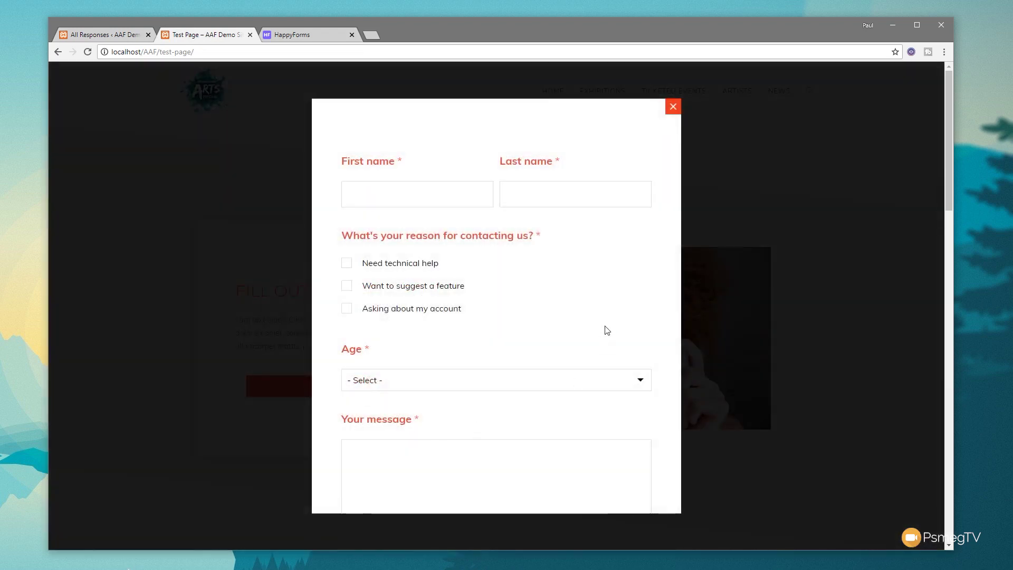
{"action": "scroll", "coordinate": [604, 331], "scroll_direction": "down", "scroll_amount": 3}
{"action": "scroll", "coordinate": [604, 331], "scroll_direction": "down", "scroll_amount": 5}
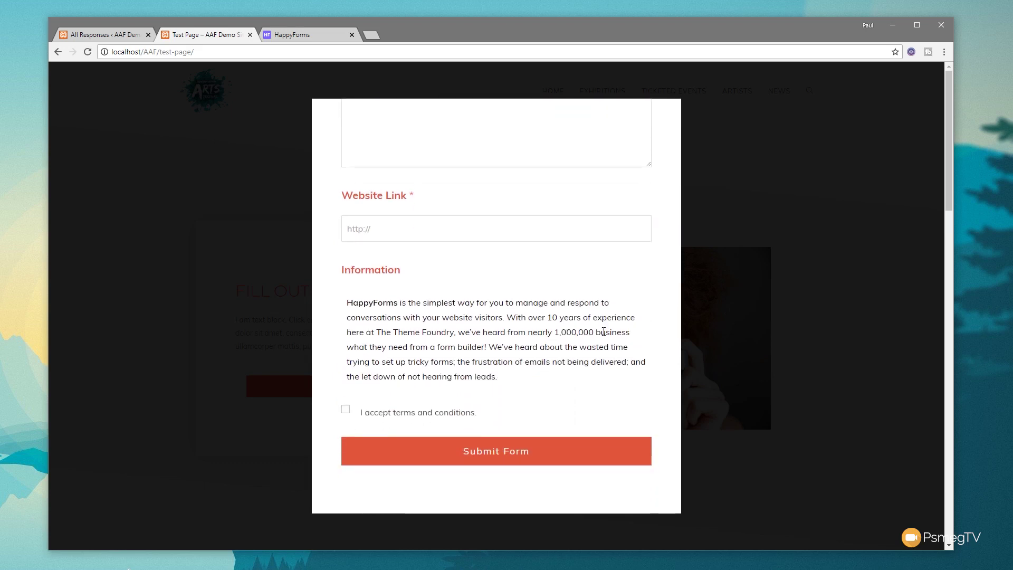
{"action": "scroll", "coordinate": [603, 332], "scroll_direction": "up", "scroll_amount": 8}
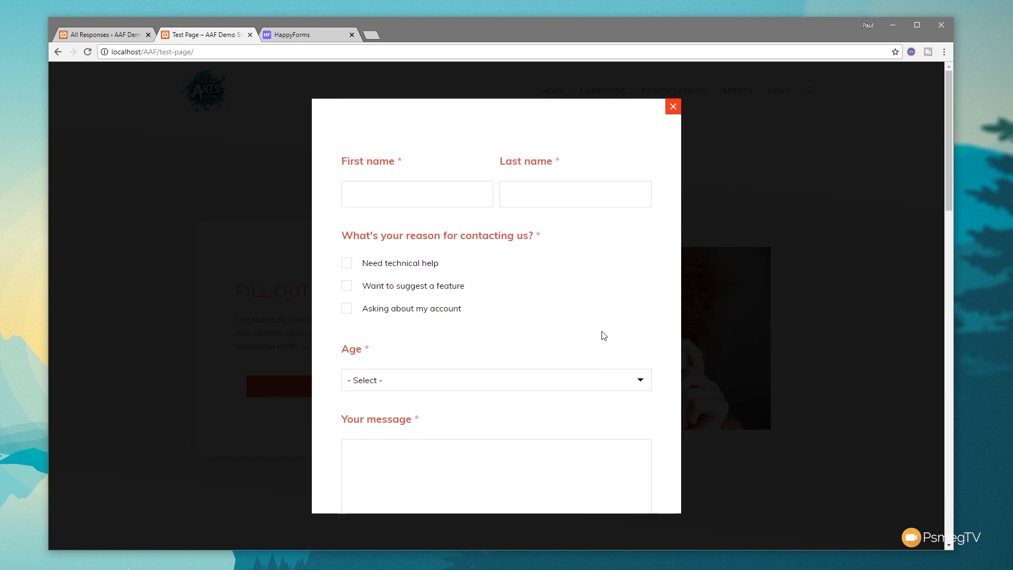
{"action": "left_click", "coordinate": [303, 38]}
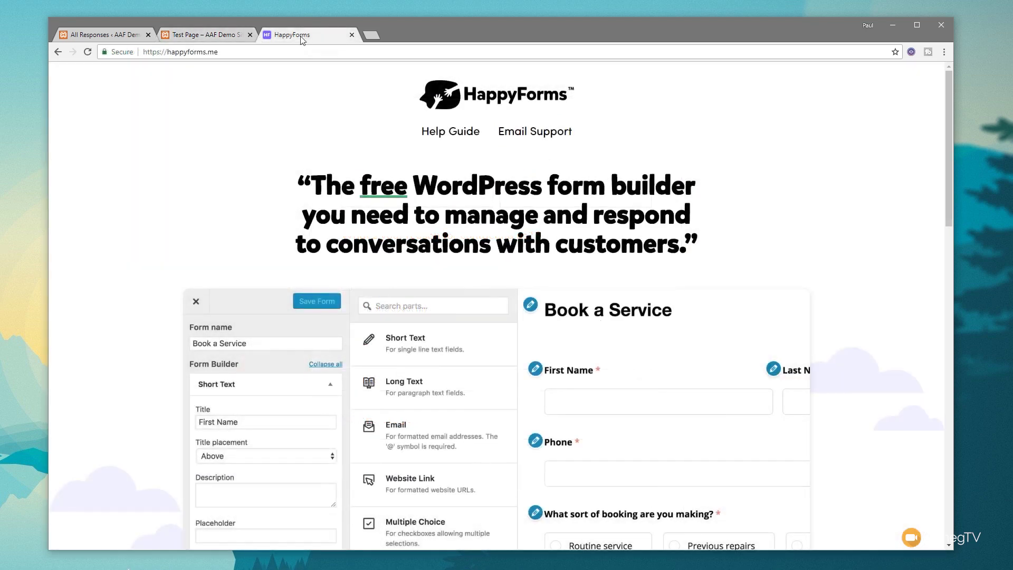